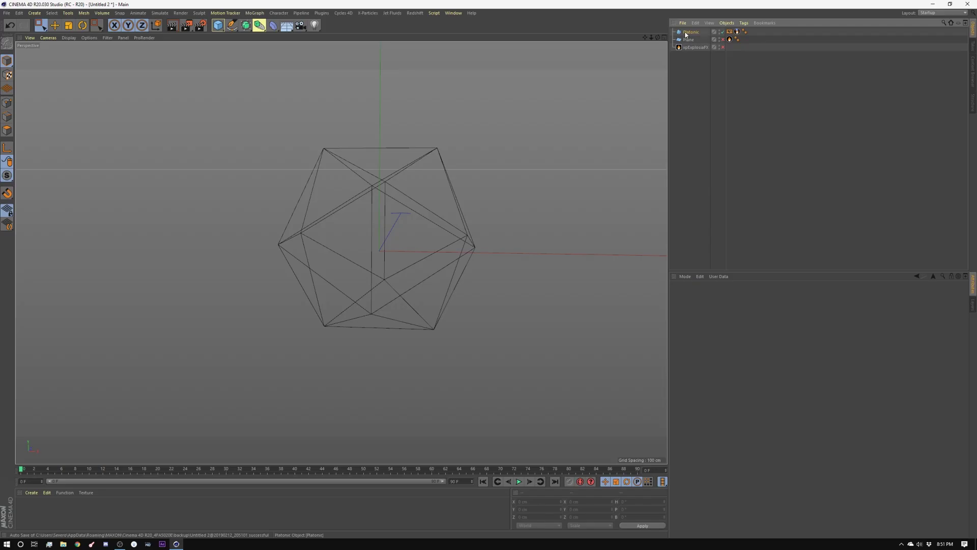
# Step: Select the Platonic object in the Object Manager
pyautogui.click(686, 33)
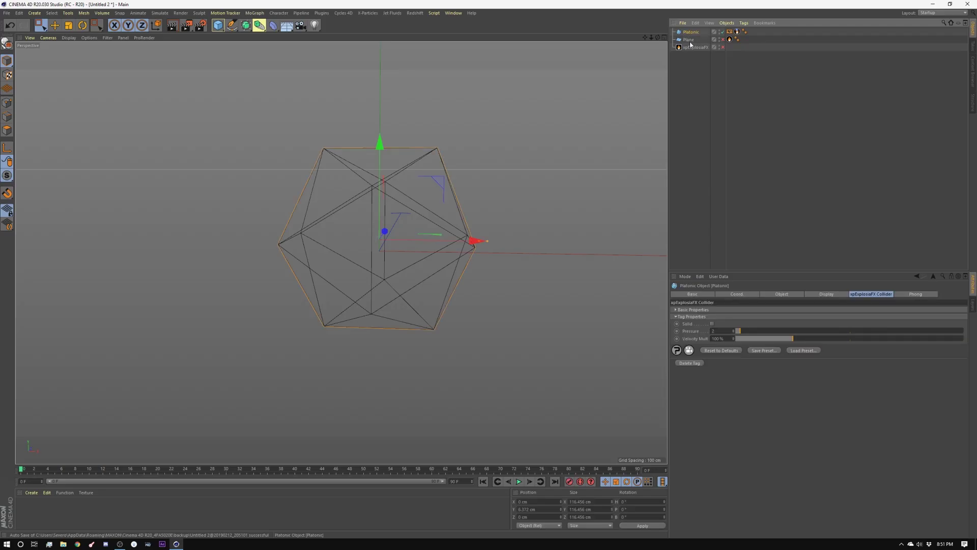
# Step: Give the Platonic an xpExplosiaFX Collider tag and tick its Solid option
pyautogui.click(729, 32)
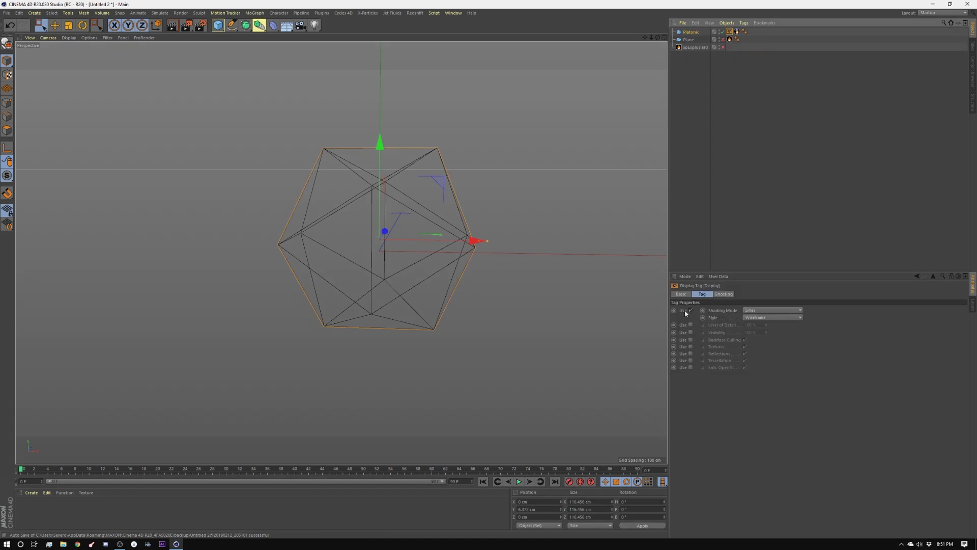
pyautogui.rightClick(697, 33)
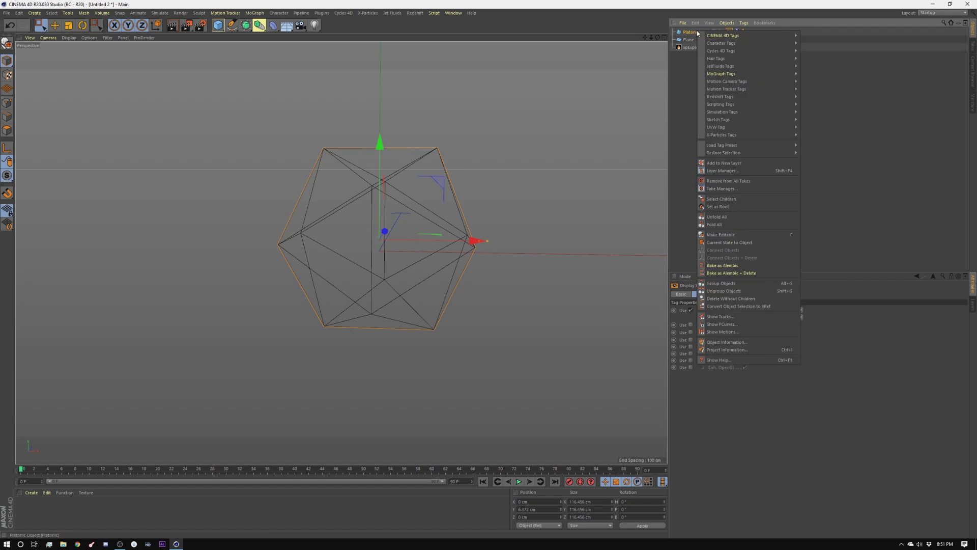
pyautogui.moveTo(726, 135)
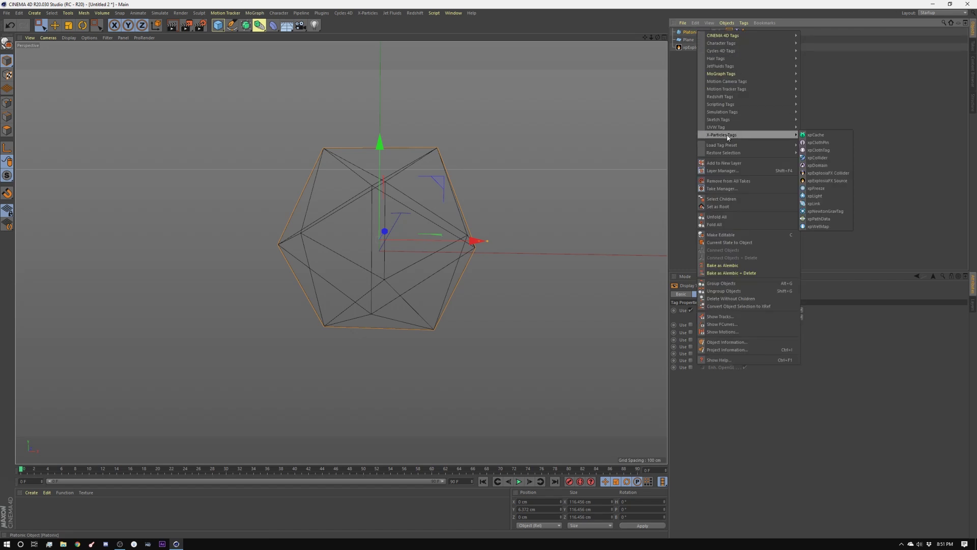
pyautogui.click(840, 174)
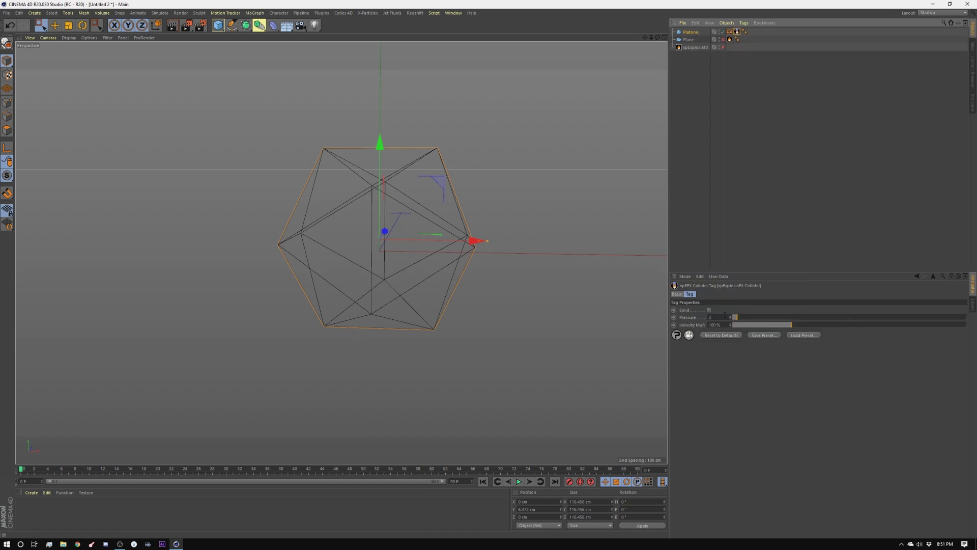
pyautogui.click(719, 316)
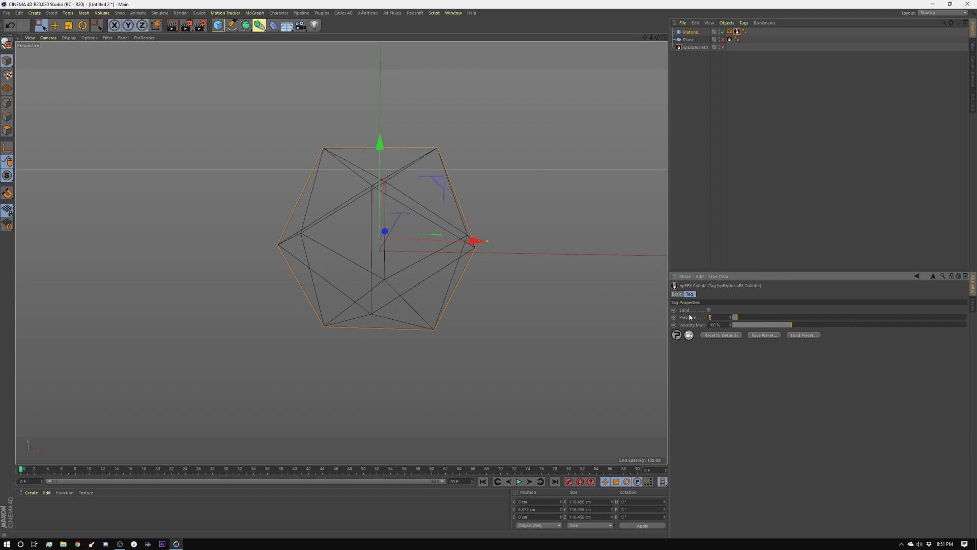
pyautogui.click(708, 310)
pyautogui.click(709, 310)
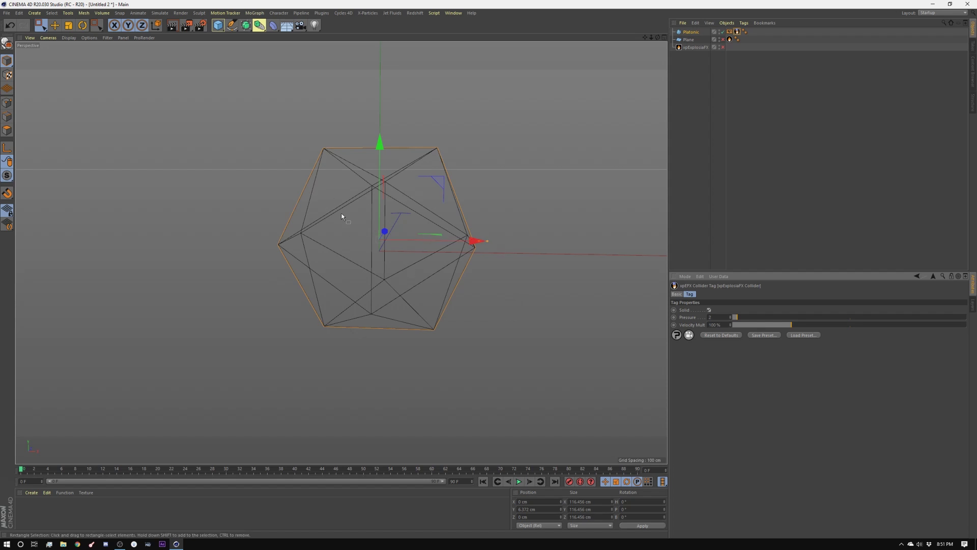
# Step: Add an xpExplosiaFX Source tag to the Plane (Smoke 0%, Heat 100%, Fuel 100%, Pressure 10)
pyautogui.click(725, 39)
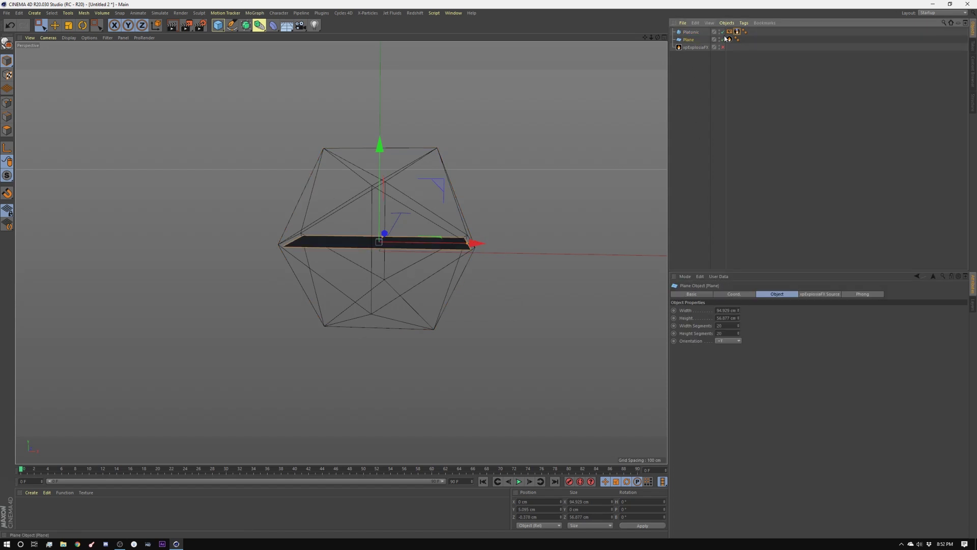
pyautogui.rightClick(693, 44)
pyautogui.moveTo(730, 47)
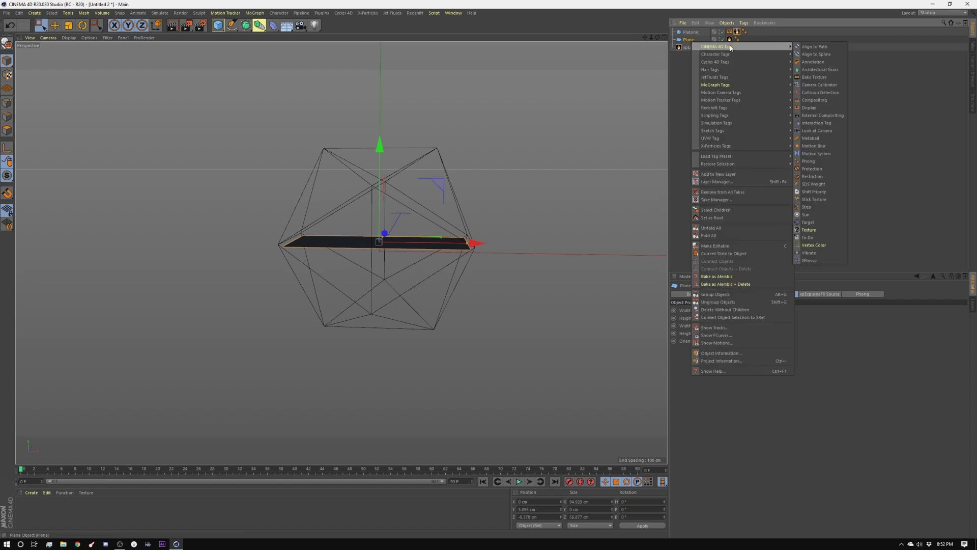
pyautogui.moveTo(740, 146)
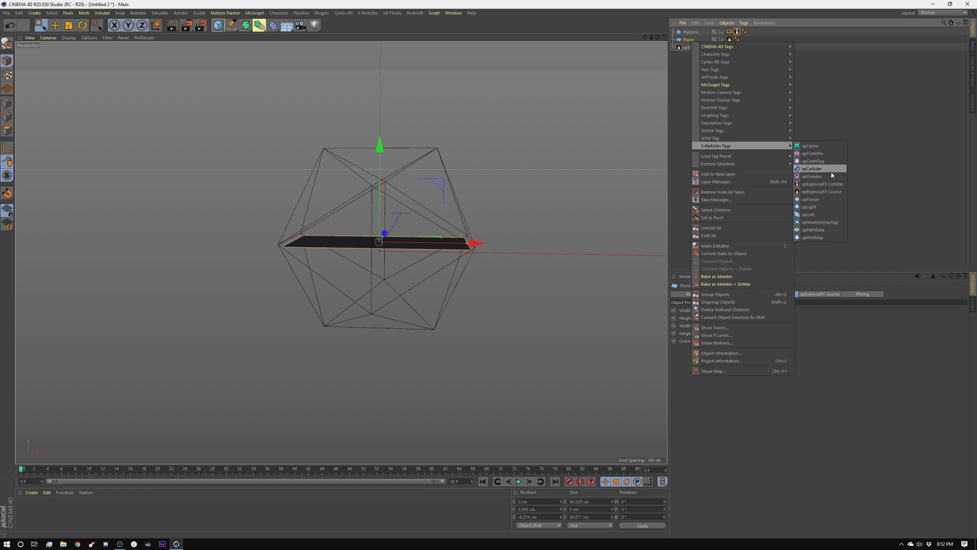
pyautogui.click(832, 192)
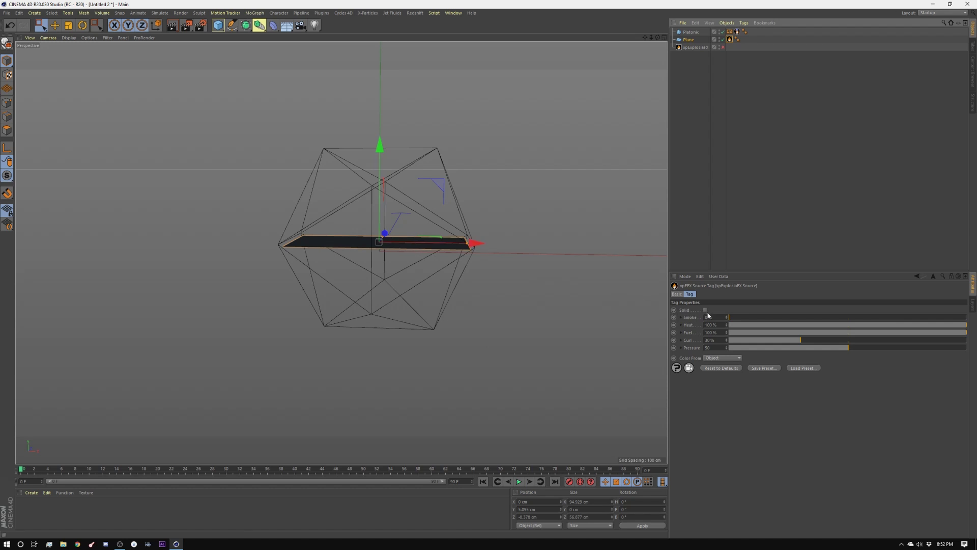
pyautogui.click(560, 183)
pyautogui.click(368, 13)
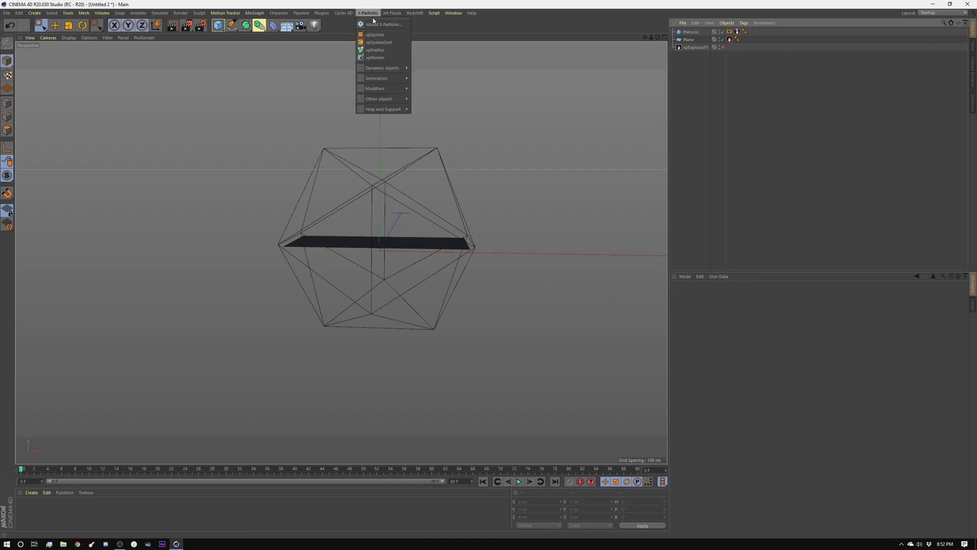
# Step: Add an xpExplosiaFX domain around the Platonic and review its 1.8 cm voxel Solver settings
pyautogui.moveTo(391, 71)
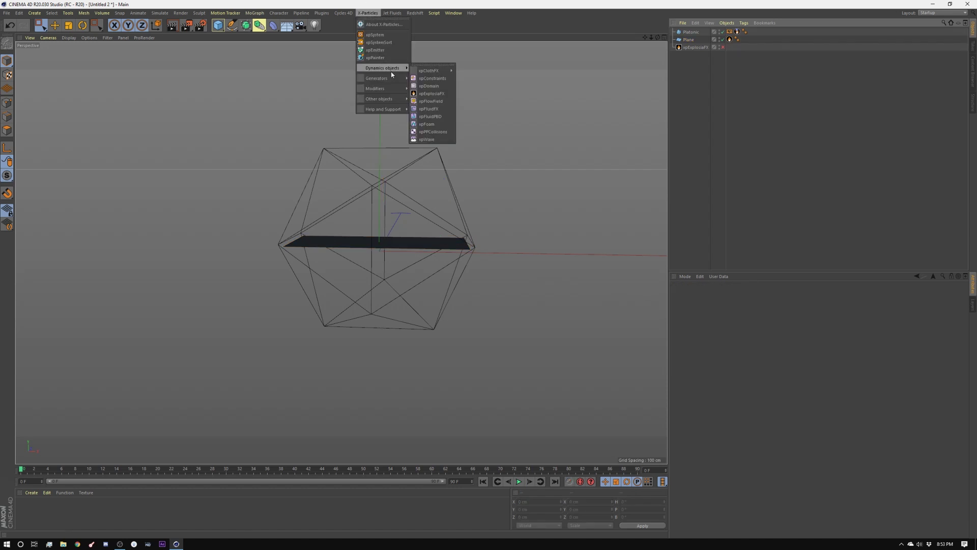
pyautogui.click(432, 93)
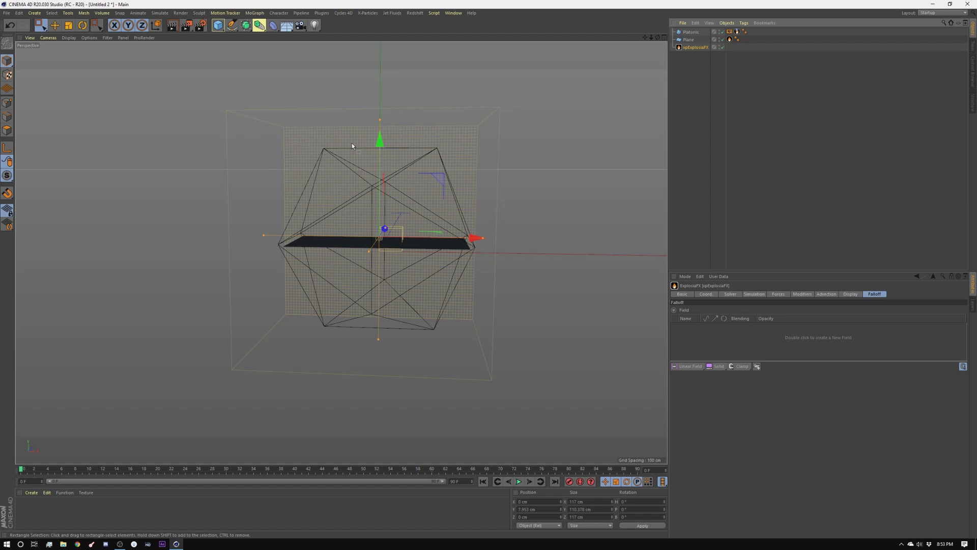
pyautogui.keyDown('alt'); pyautogui.moveTo(305, 160); pyautogui.dragTo(406, 287); pyautogui.keyUp('alt')
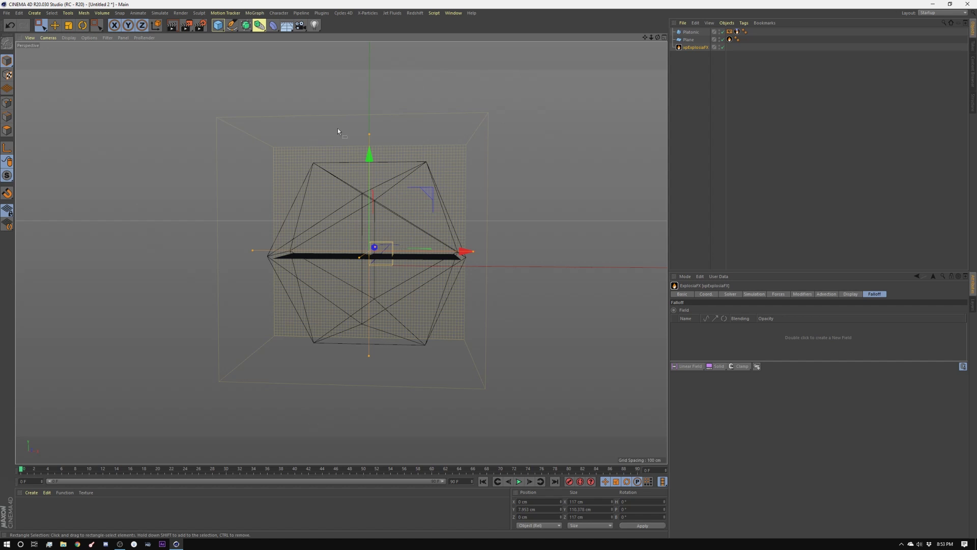
pyautogui.moveTo(374, 318)
pyautogui.keyDown('alt'); pyautogui.mouseDown()
pyautogui.moveTo(421, 285)
pyautogui.moveTo(366, 310)
pyautogui.mouseUp(); pyautogui.keyUp('alt')
pyautogui.click(730, 293)
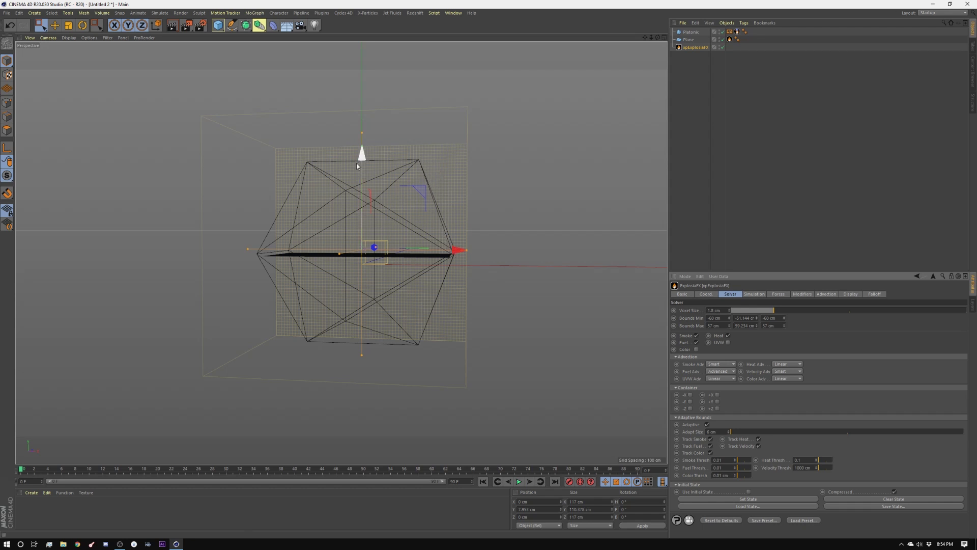
pyautogui.keyDown('alt'); pyautogui.moveTo(585, 305); pyautogui.dragTo(659, 331); pyautogui.keyUp('alt')
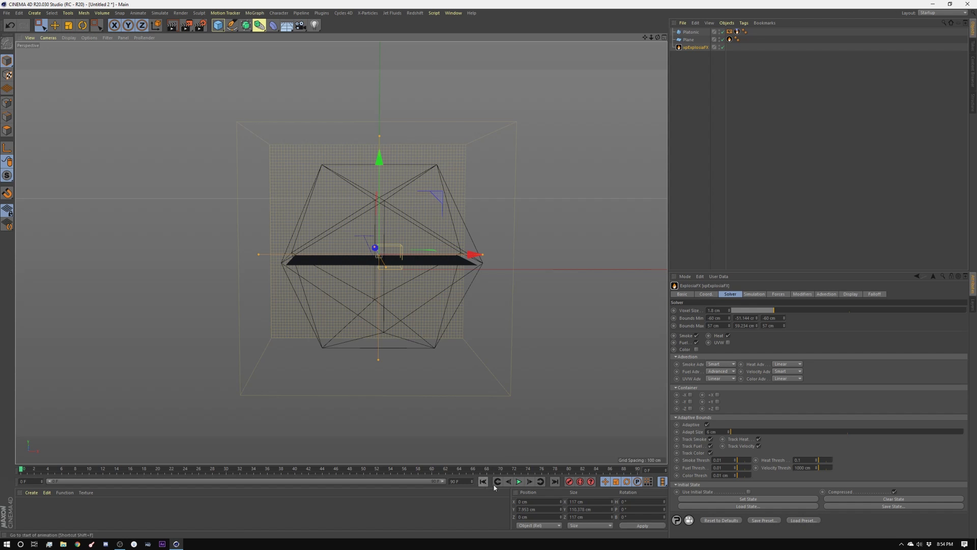
# Step: Play a first preview of the smoke simulation and view it from the side
pyautogui.click(519, 482)
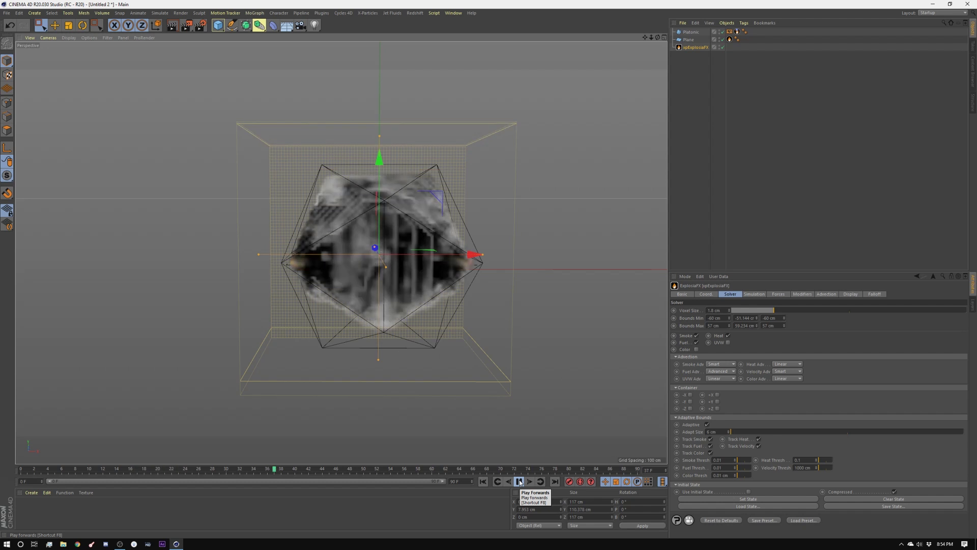
pyautogui.click(519, 482)
pyautogui.keyDown('alt'); pyautogui.moveTo(514, 208); pyautogui.dragTo(560, 269); pyautogui.keyUp('alt')
# Step: Set simulation Gravity to 0 cm, replay the smoke, and rewind to frame 0
pyautogui.click(754, 294)
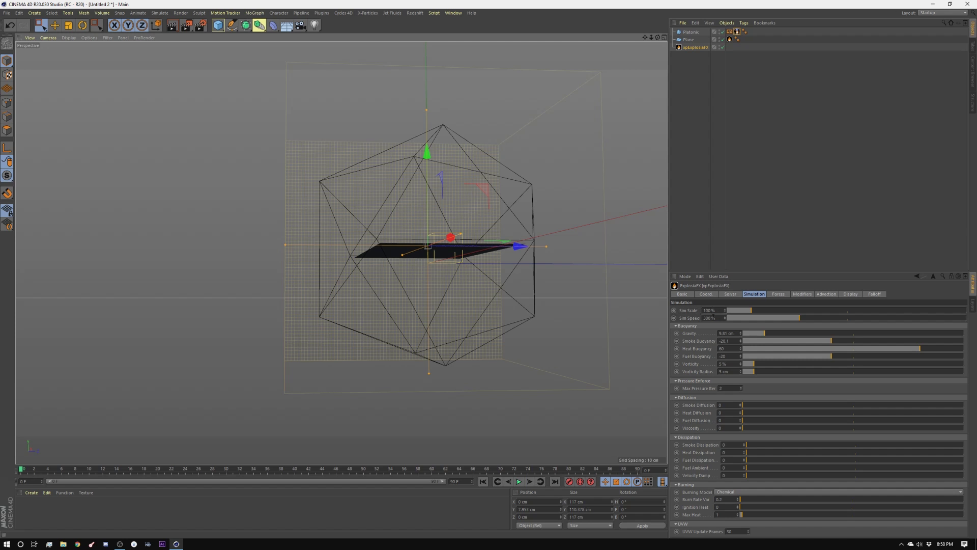
pyautogui.click(519, 482)
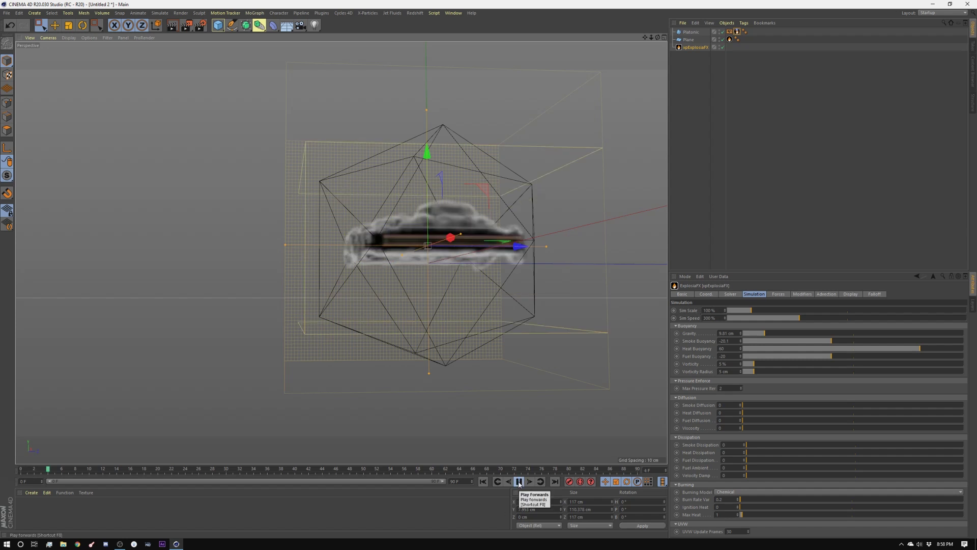
pyautogui.click(519, 482)
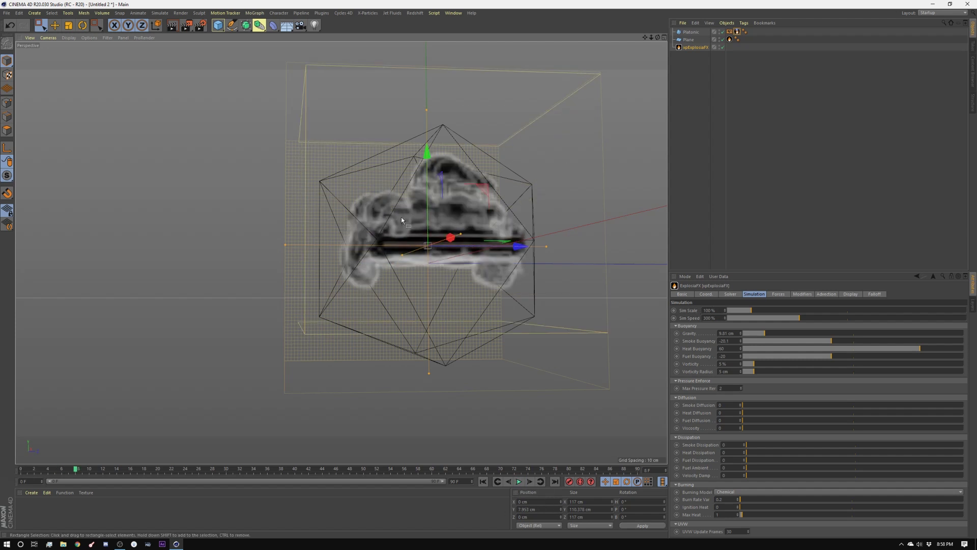
pyautogui.hotkey('shift', 'f')
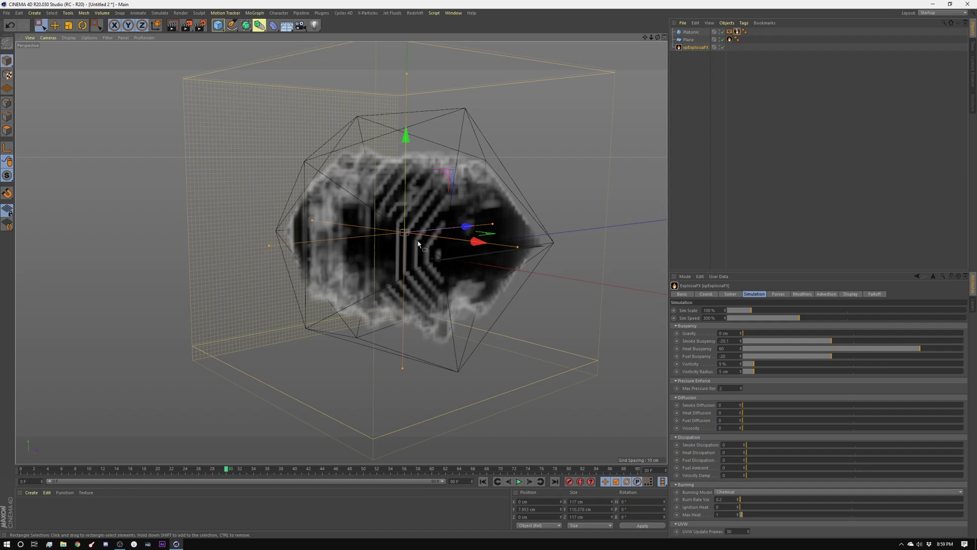
pyautogui.click(850, 294)
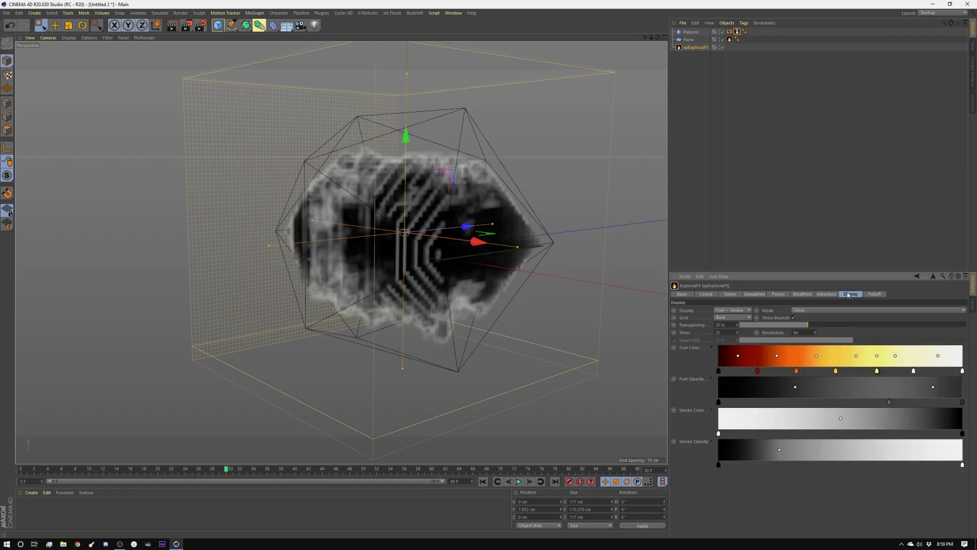
# Step: Set the smoke display Slices to 128 and edit the Resolution value
pyautogui.doubleClick(735, 333)
pyautogui.write('128')
pyautogui.press('Return')
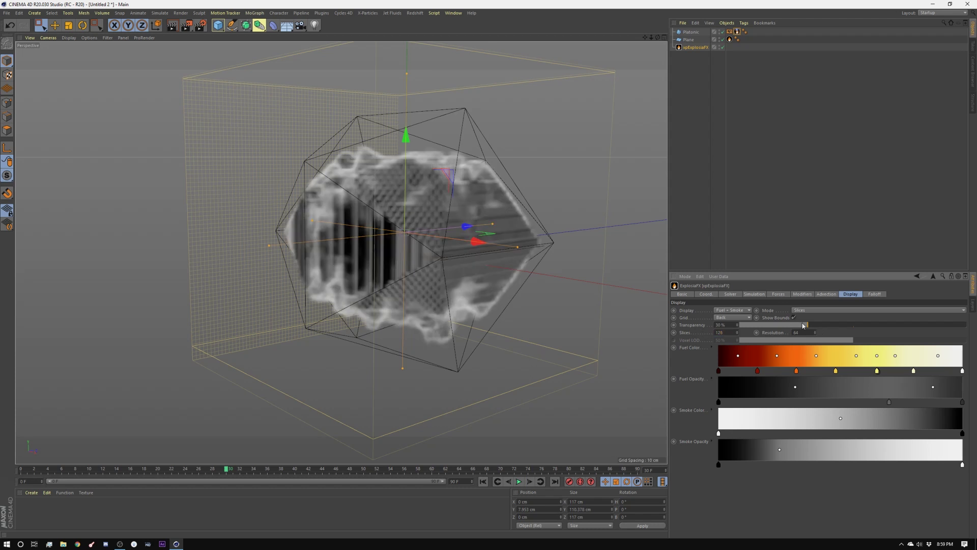
pyautogui.doubleClick(807, 332)
pyautogui.write('1.8')
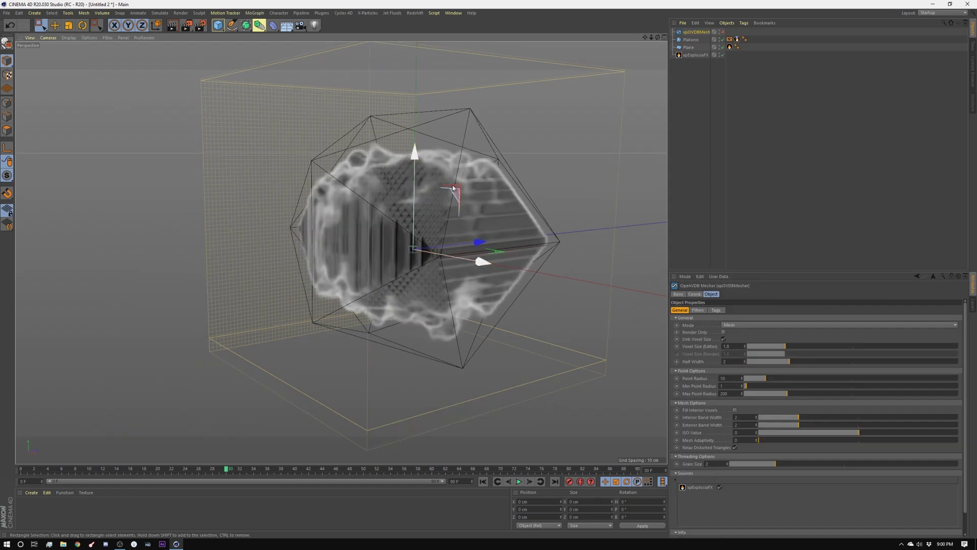
# Step: Replay the simulation from frame 0 and orbit around the smoke-filled Platonic
pyautogui.click(483, 481)
pyautogui.click(519, 482)
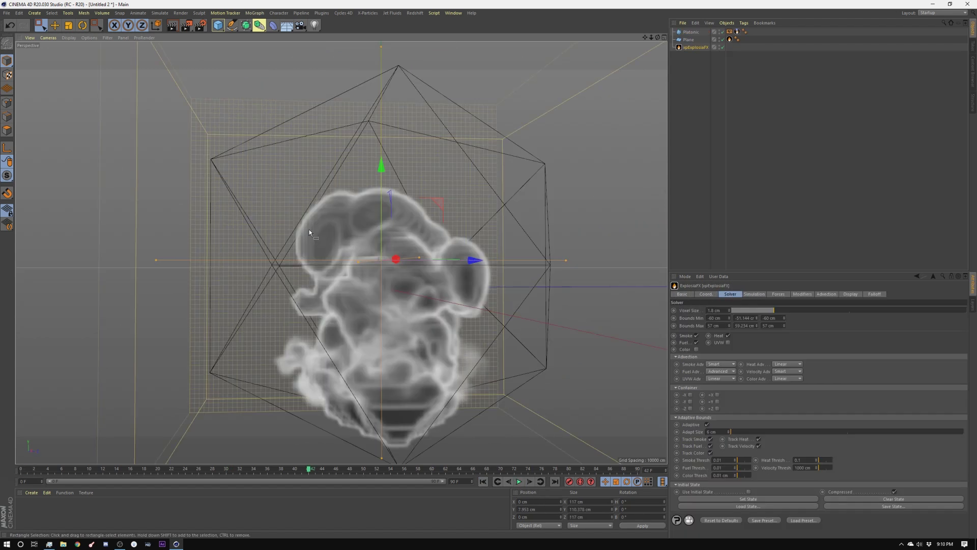
pyautogui.keyDown('alt'); pyautogui.moveTo(310, 229); pyautogui.dragTo(371, 258); pyautogui.keyUp('alt')
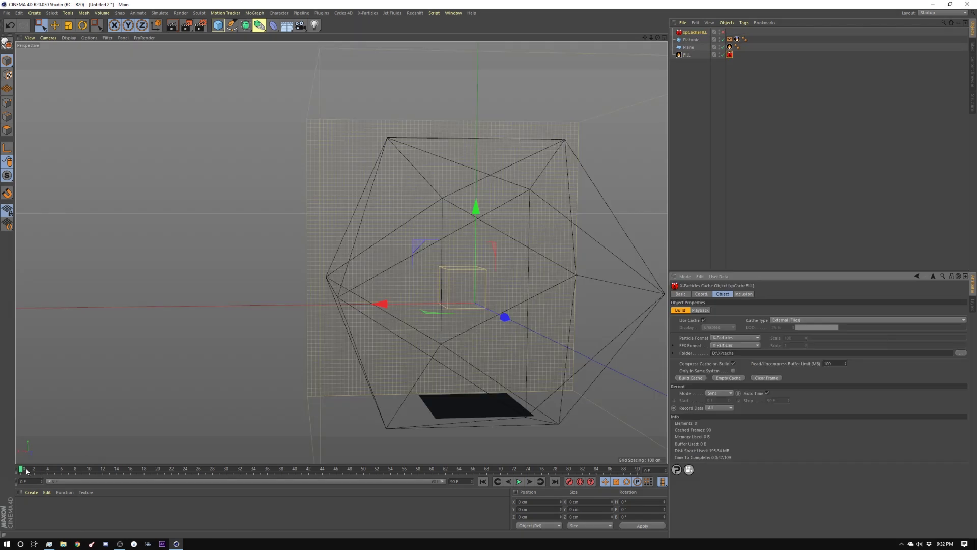
# Step: Play the cached smoke in the icosahedron and check FILL's Solver and Simulation tabs
pyautogui.click(519, 481)
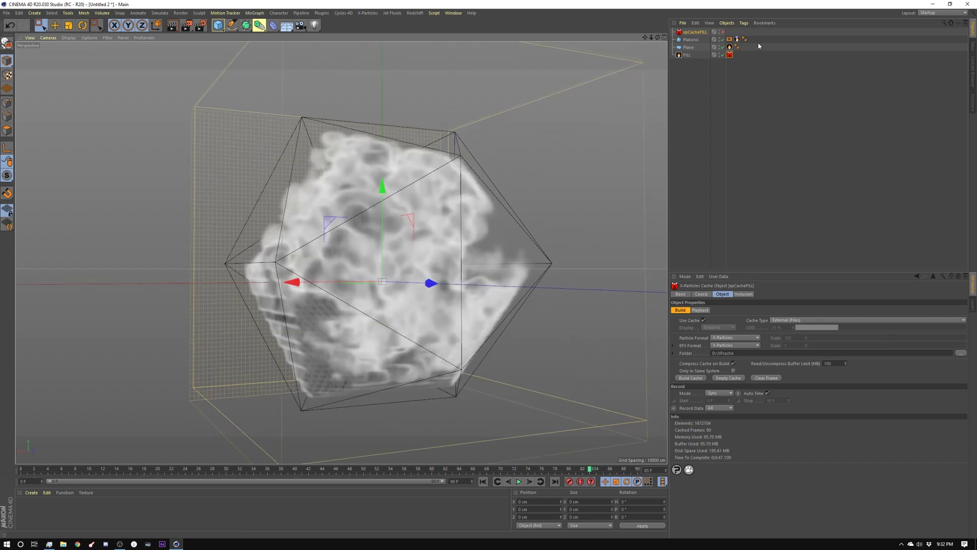
pyautogui.click(687, 54)
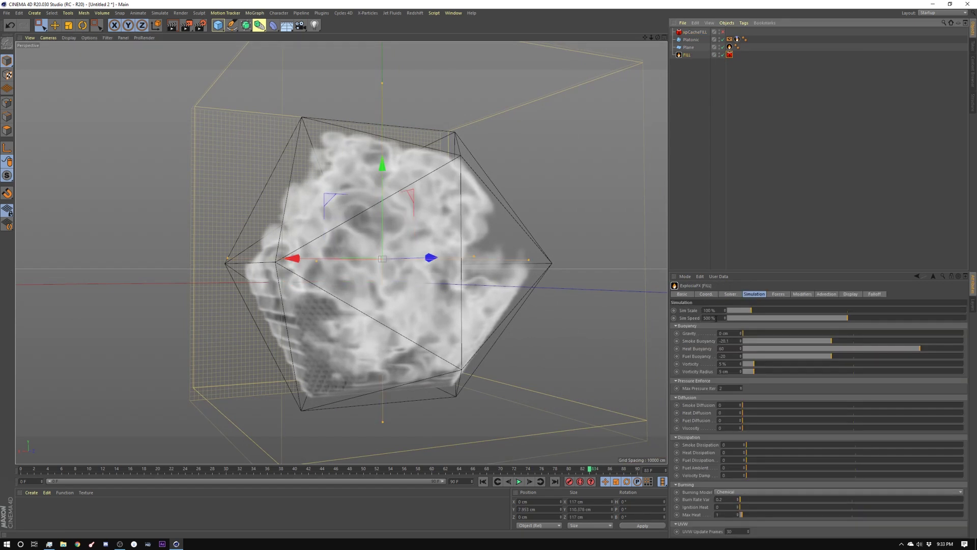
pyautogui.click(730, 294)
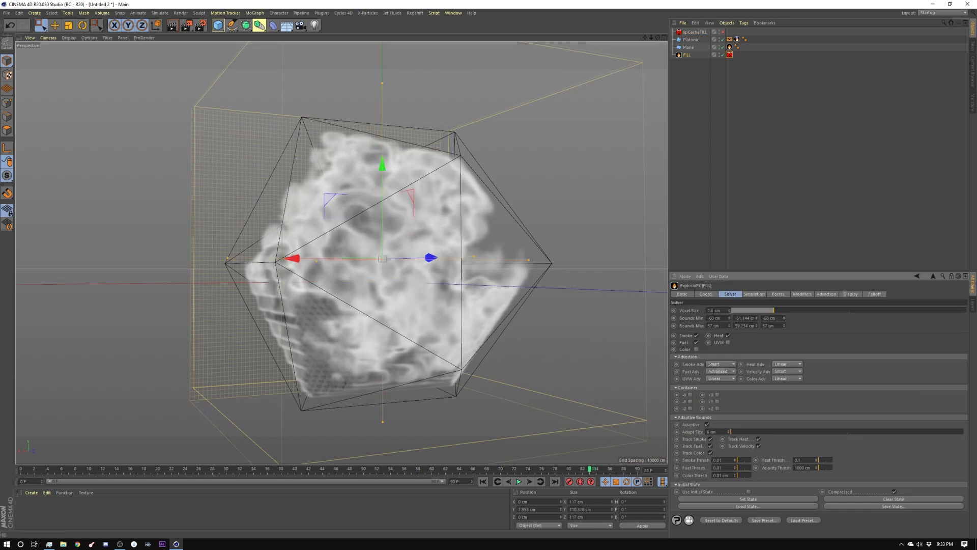
pyautogui.click(754, 293)
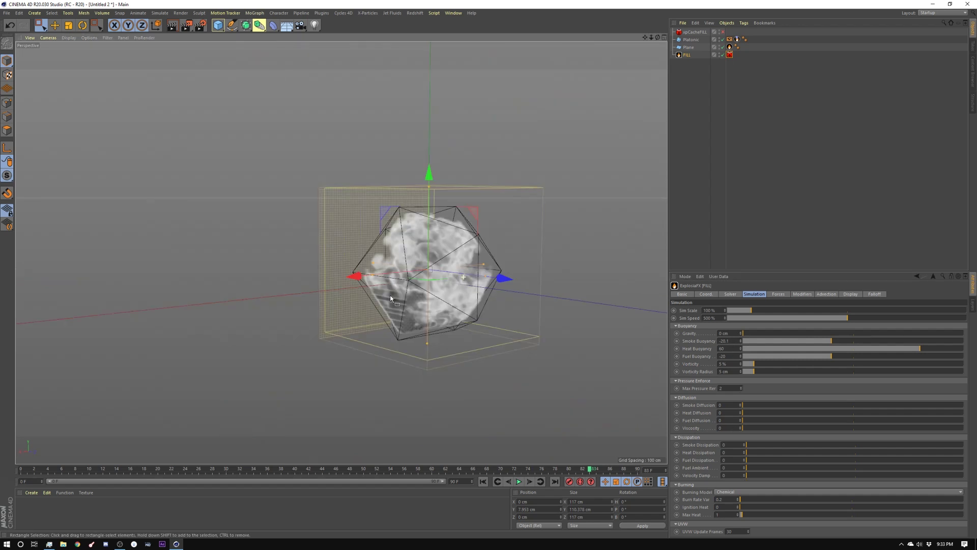
pyautogui.keyDown('alt'); pyautogui.moveTo(390, 298); pyautogui.dragTo(417, 297, button='right'); pyautogui.keyUp('alt')
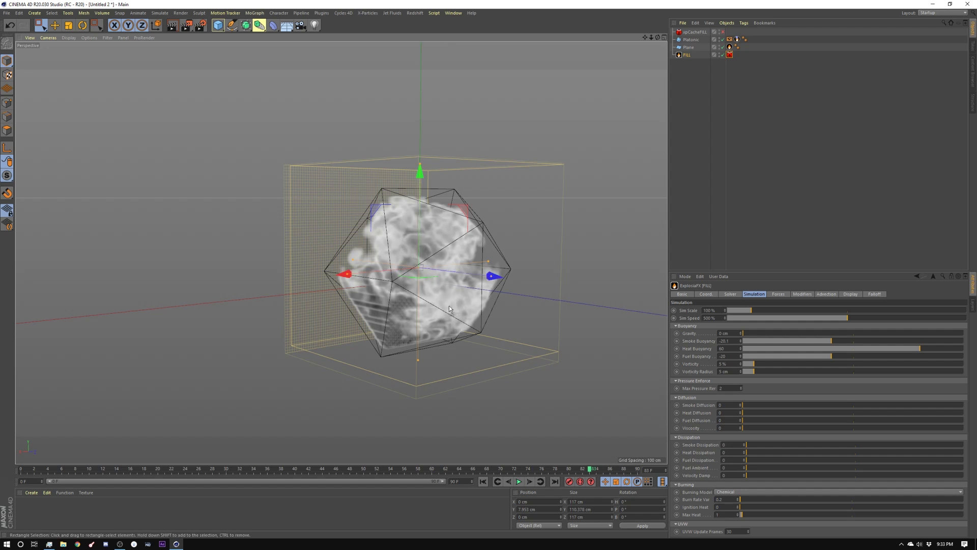
pyautogui.keyDown('alt'); pyautogui.moveTo(459, 316); pyautogui.dragTo(403, 307, button='middle'); pyautogui.keyUp('alt')
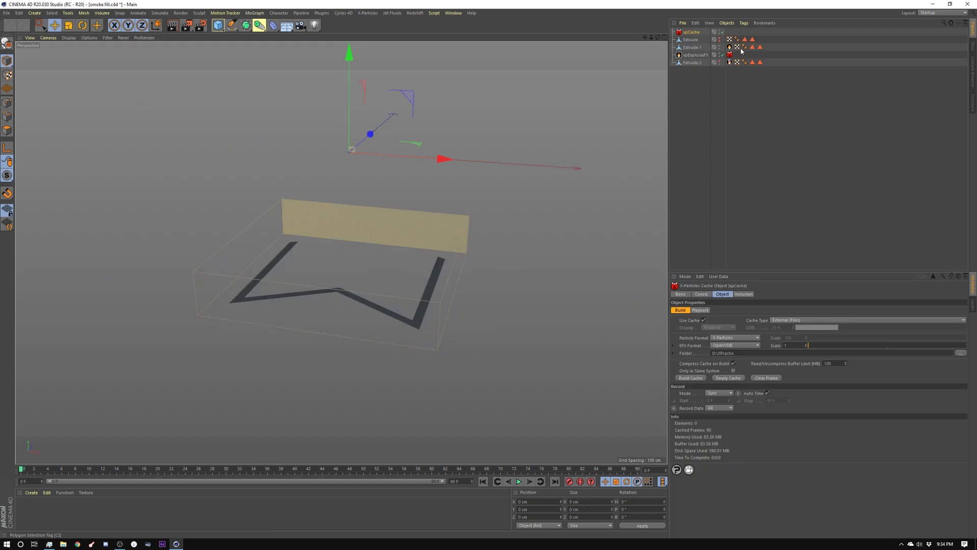
pyautogui.click(459, 293)
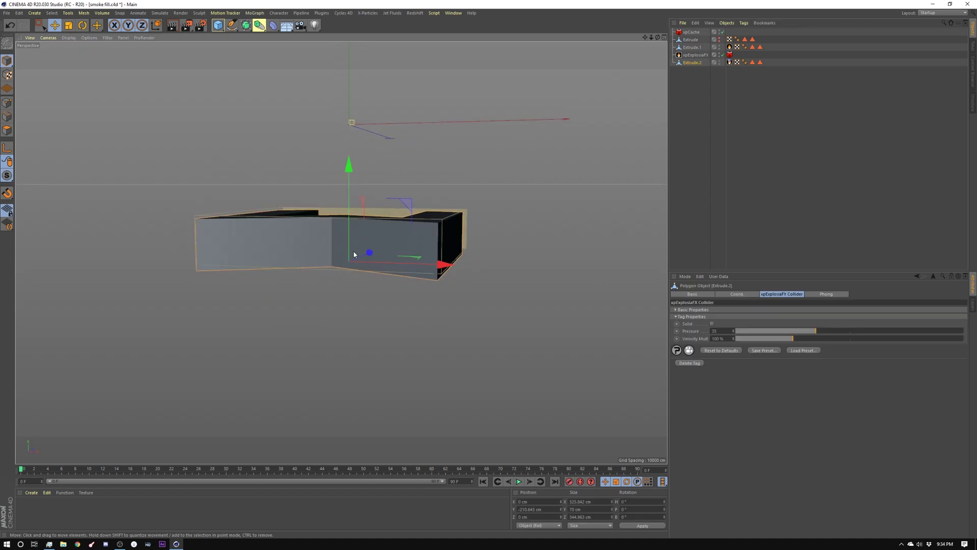
# Step: Inspect Extrude.2's Collider tag settings, then view the xpExplosiaFX domain from Top and Right
pyautogui.click(730, 62)
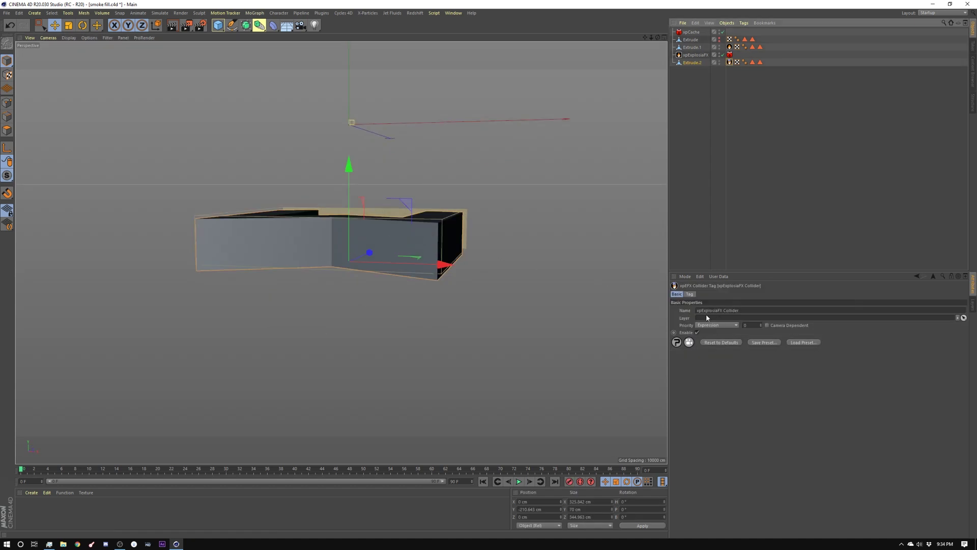
pyautogui.click(690, 294)
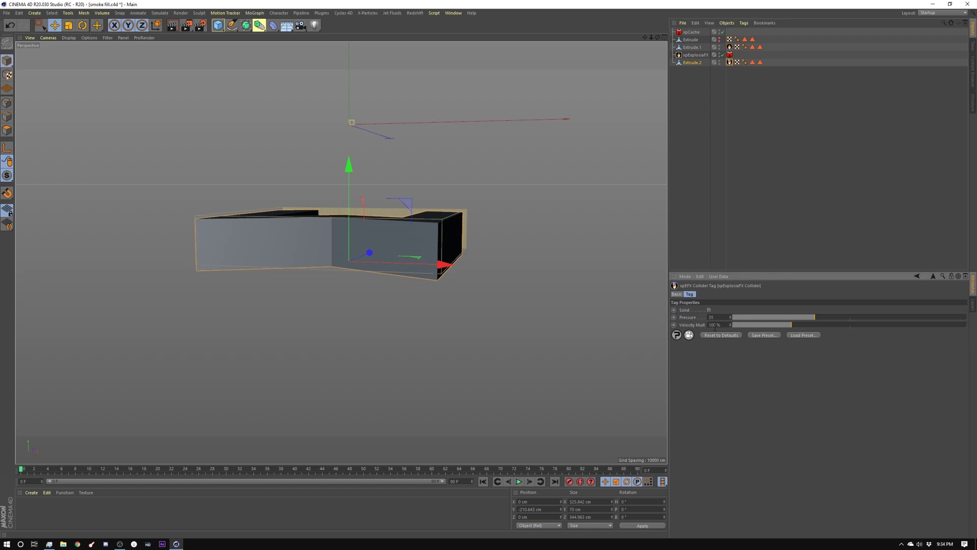
pyautogui.click(696, 55)
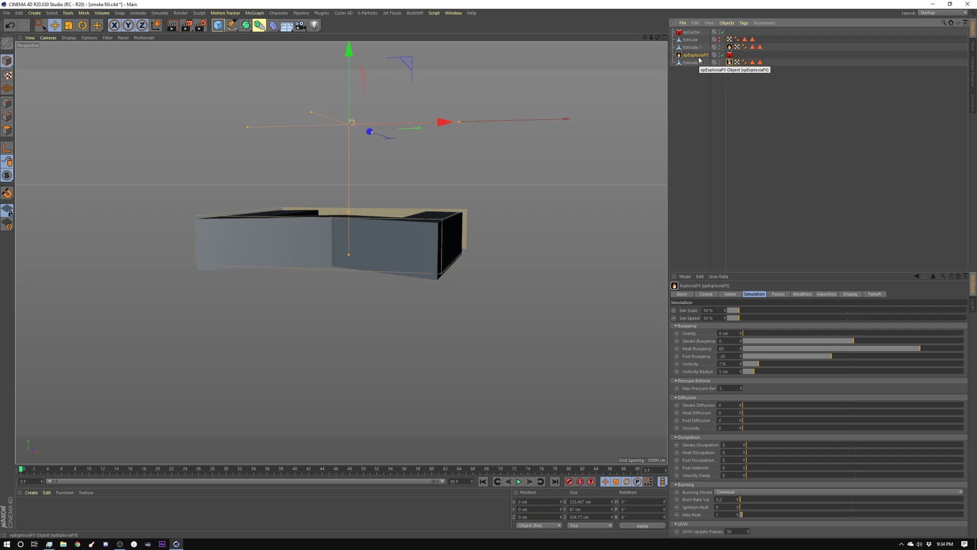
pyautogui.press('F2')
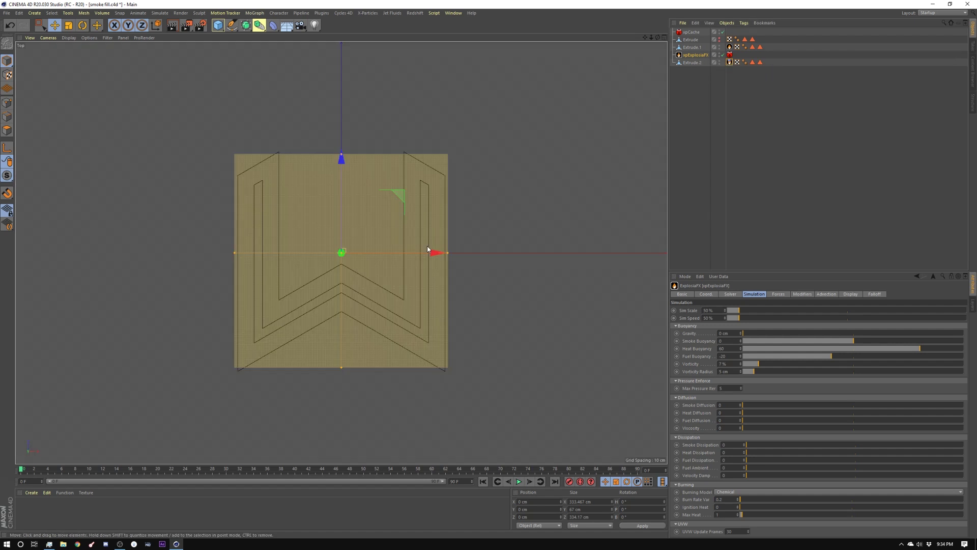
pyautogui.press('F3')
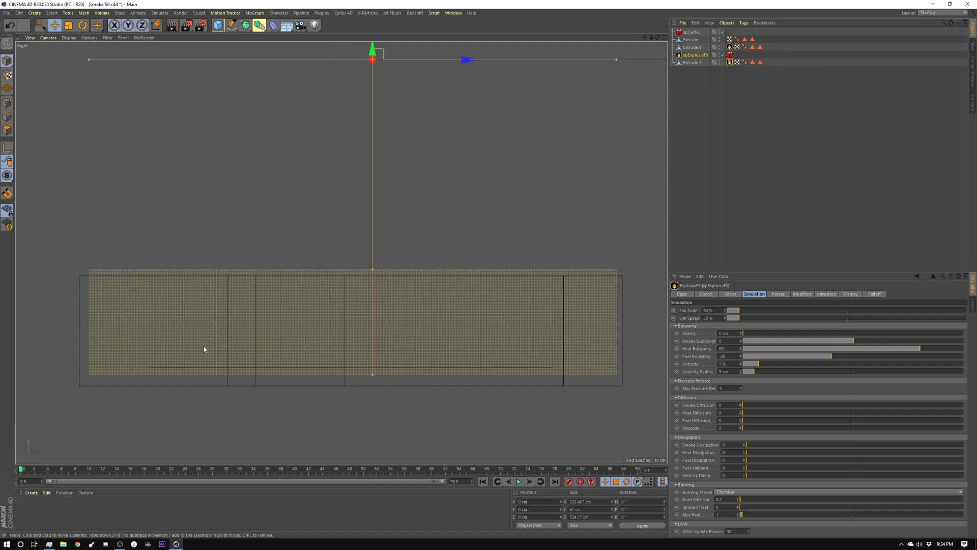
pyautogui.click(164, 429)
pyautogui.press('F1')
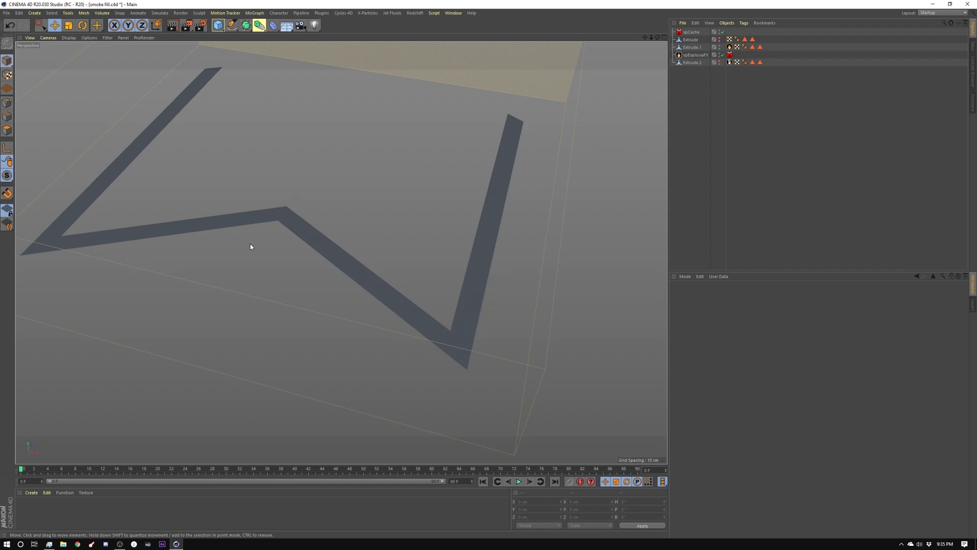
# Step: Change the Pressure on Extrude.1's xpEFX Source tag from 500 to 3
pyautogui.click(692, 47)
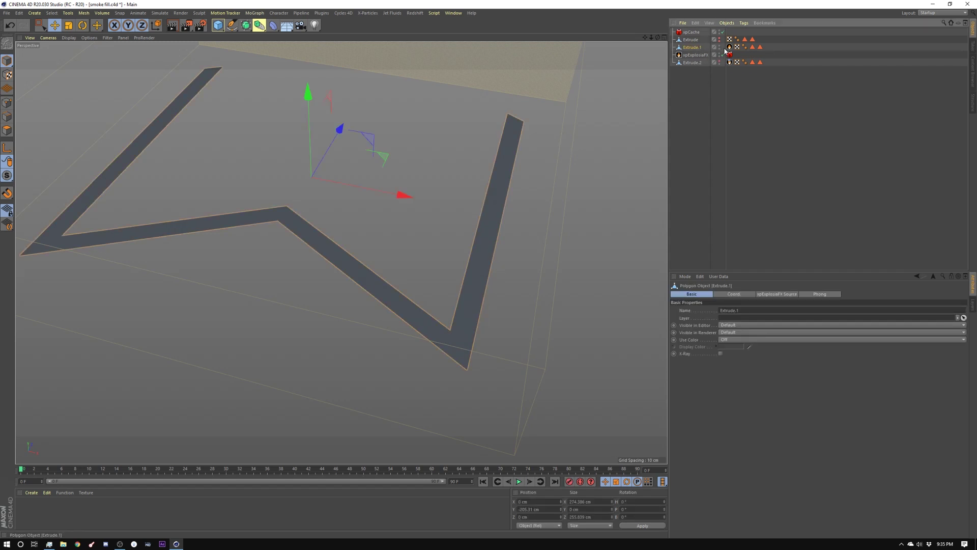
pyautogui.click(729, 46)
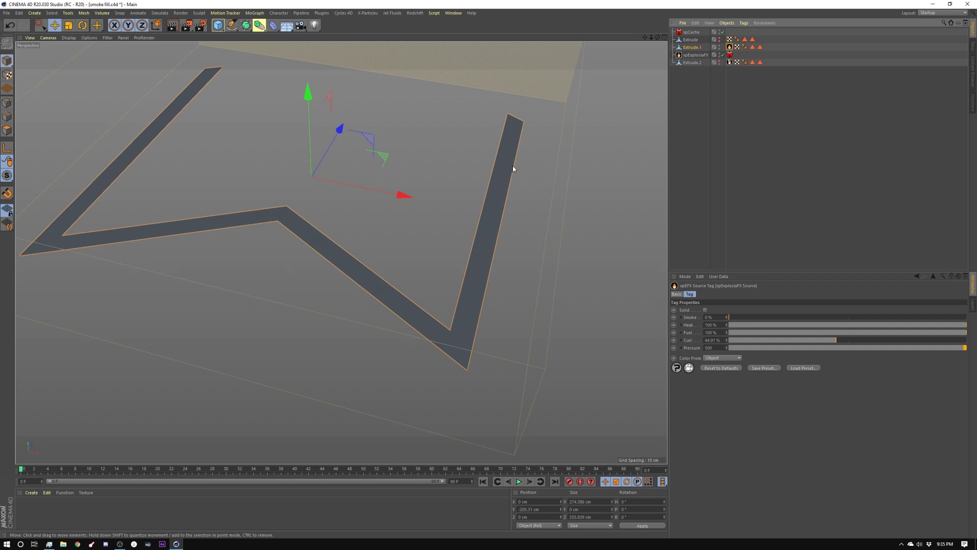
pyautogui.doubleClick(721, 349)
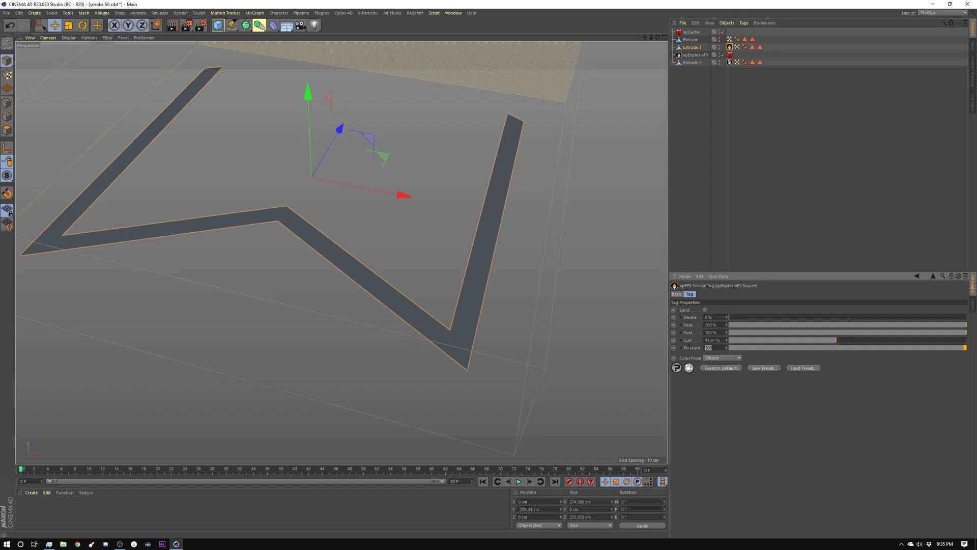
pyautogui.write('3')
pyautogui.press('Return')
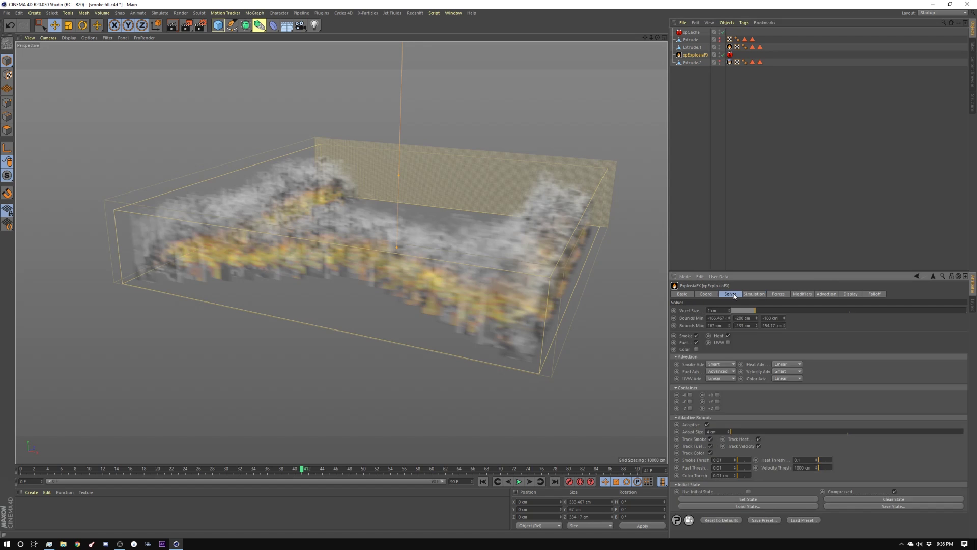
# Step: Review the xpExplosiaFX Simulation settings, then bring up the list of open documents
pyautogui.click(755, 295)
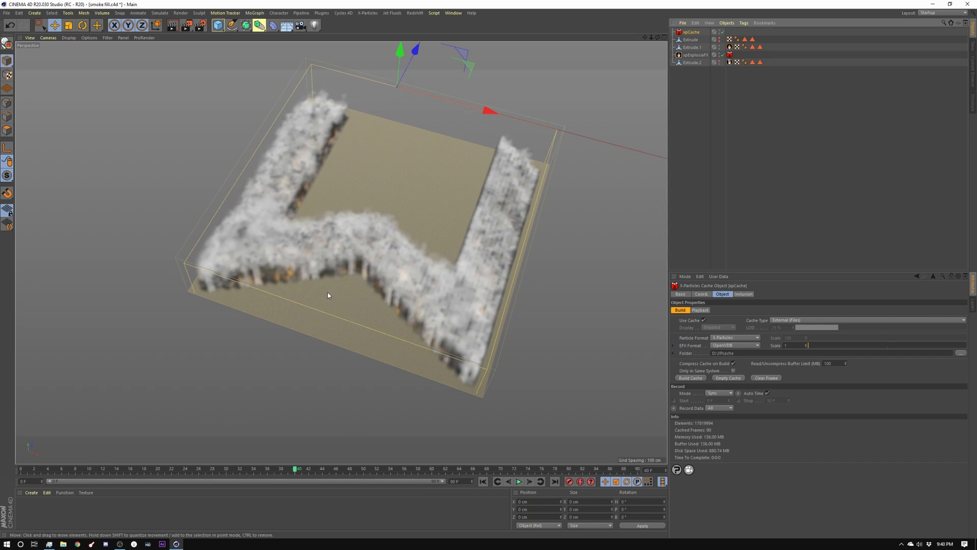
pyautogui.click(453, 12)
# Step: In smoke fill RS_0003, point the Redshift Volume Path at the cached explosiaFX VDB and scrub to frame 2
pyautogui.click(480, 207)
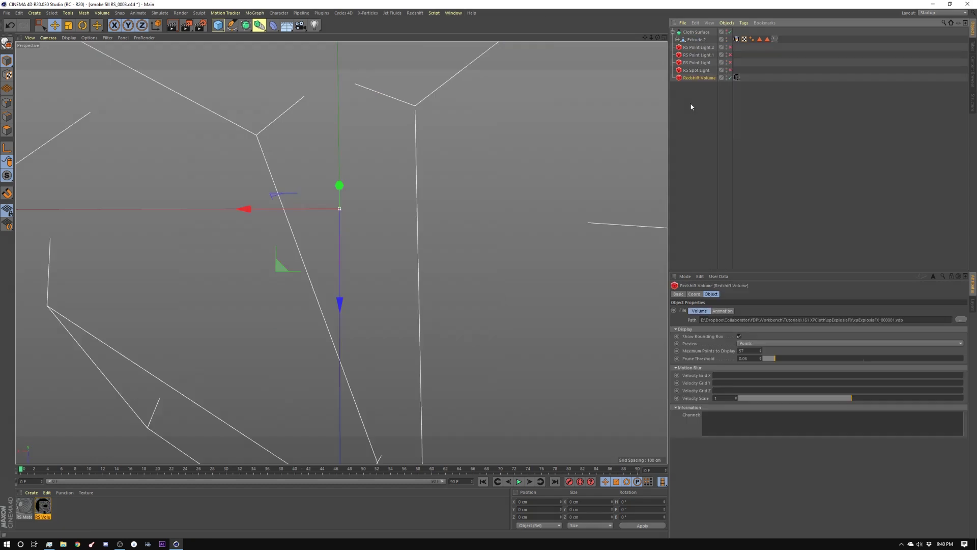
pyautogui.moveTo(701, 320); pyautogui.dragTo(906, 316)
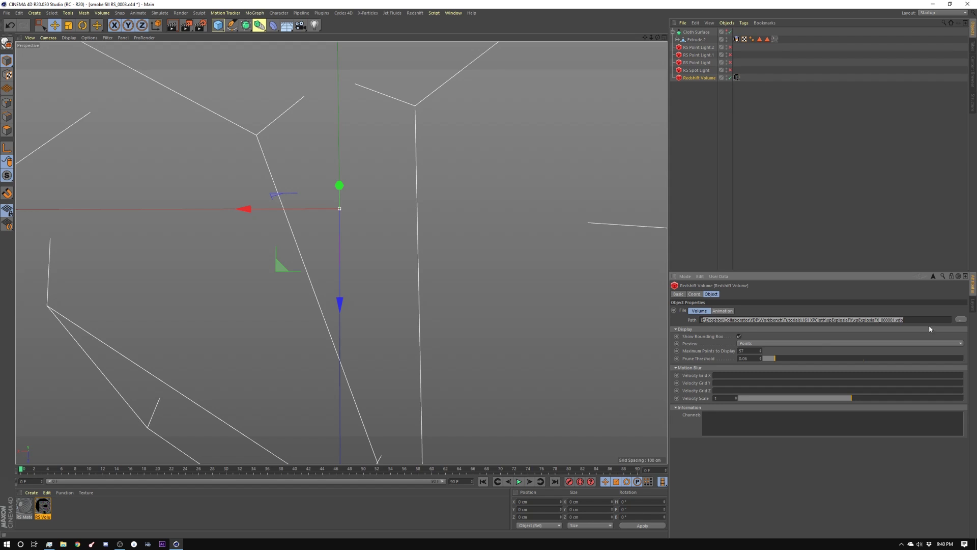
pyautogui.click(723, 311)
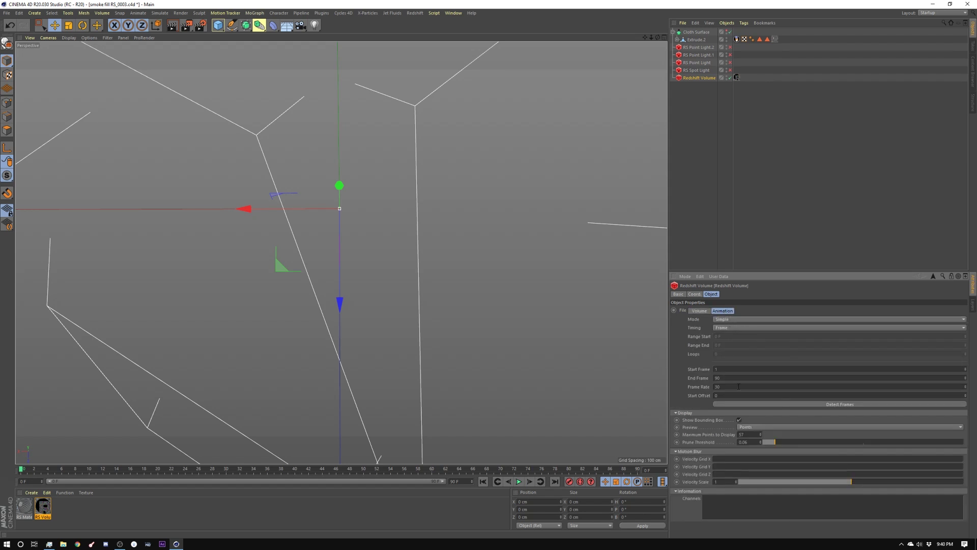
pyautogui.click(699, 311)
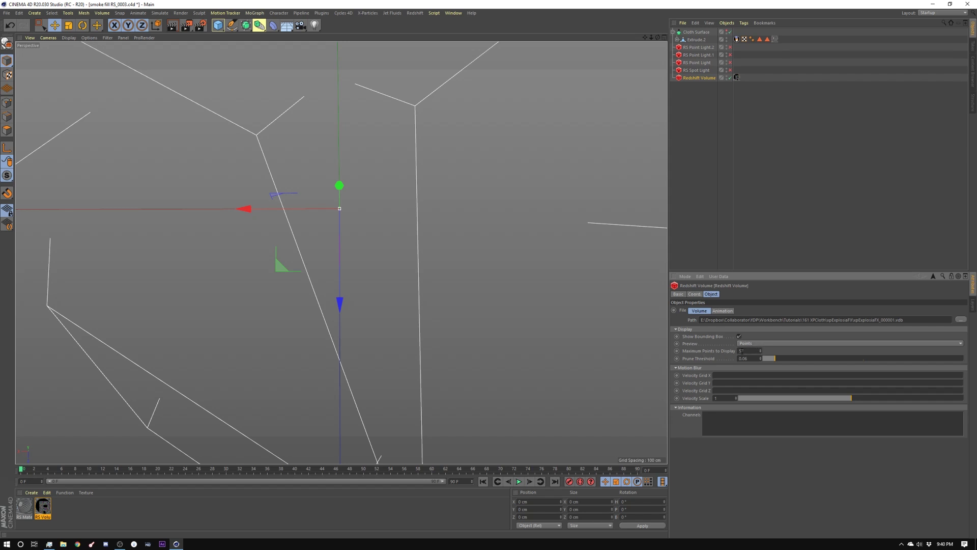
pyautogui.moveTo(183, 475); pyautogui.dragTo(308, 468)
pyautogui.keyDown('alt'); pyautogui.moveTo(407, 255); pyautogui.dragTo(615, 269); pyautogui.keyUp('alt')
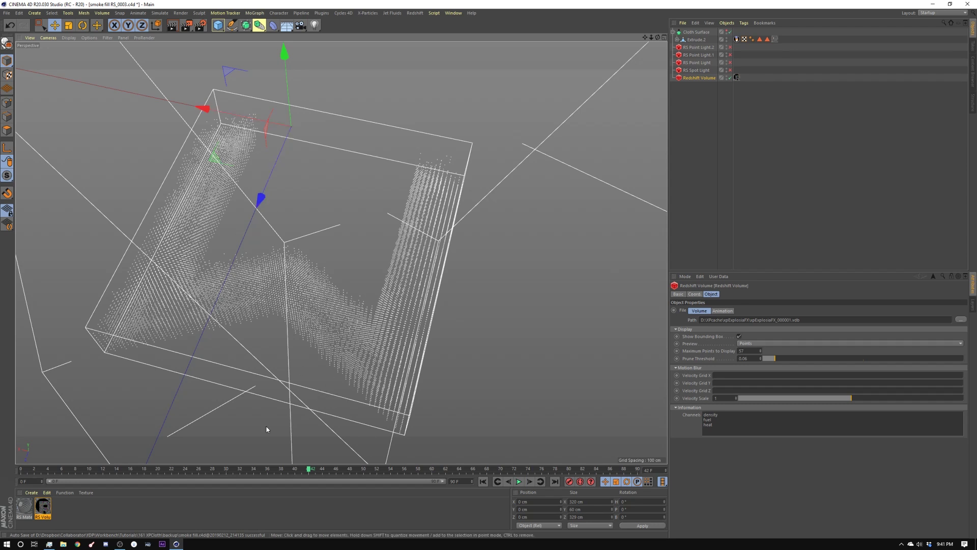
# Step: Review the RS Volume material's scatter and emission settings, then start the Redshift RenderView
pyautogui.click(43, 507)
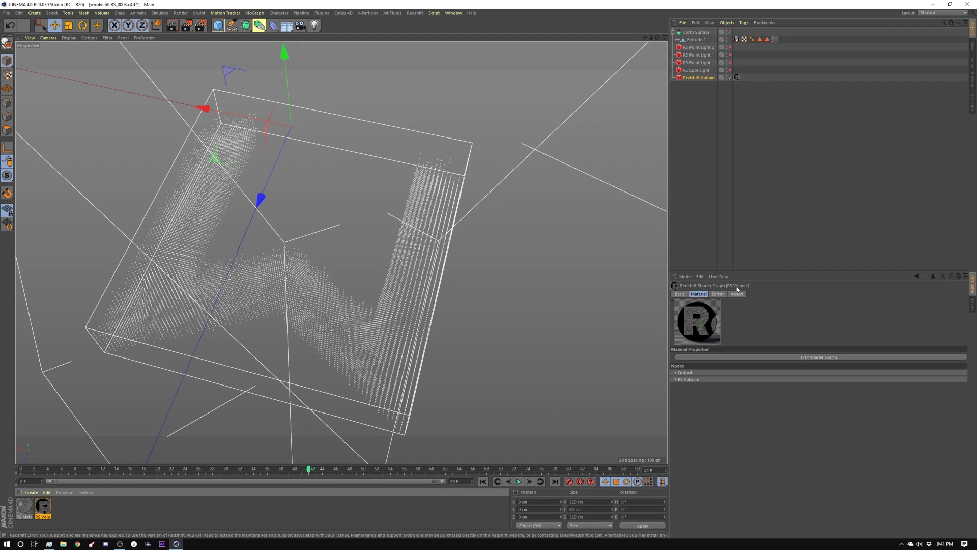
pyautogui.click(698, 378)
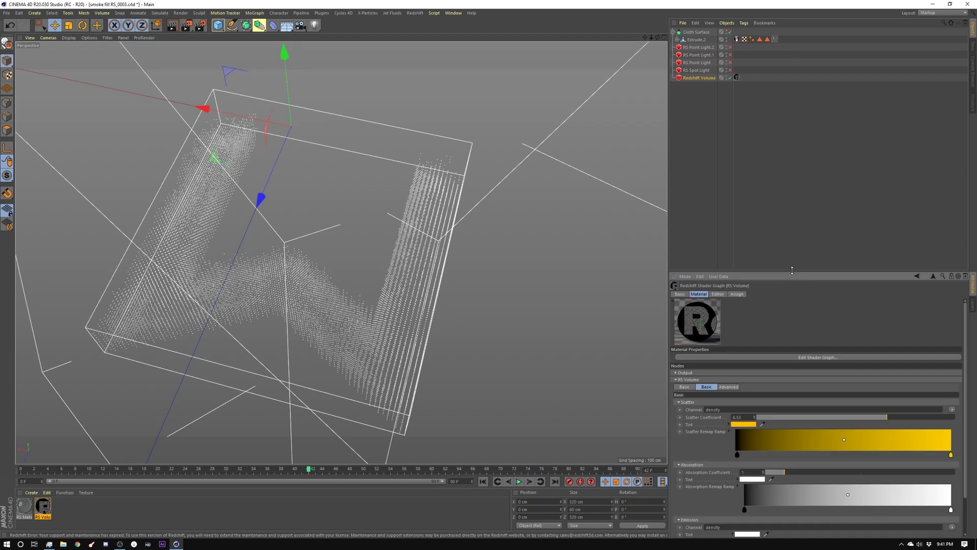
pyautogui.moveTo(794, 272); pyautogui.dragTo(795, 132)
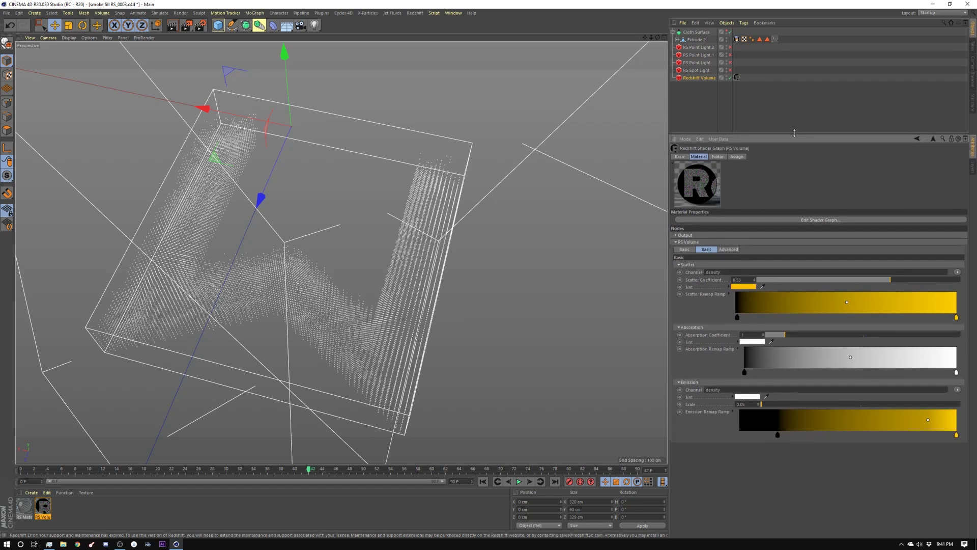
pyautogui.click(411, 14)
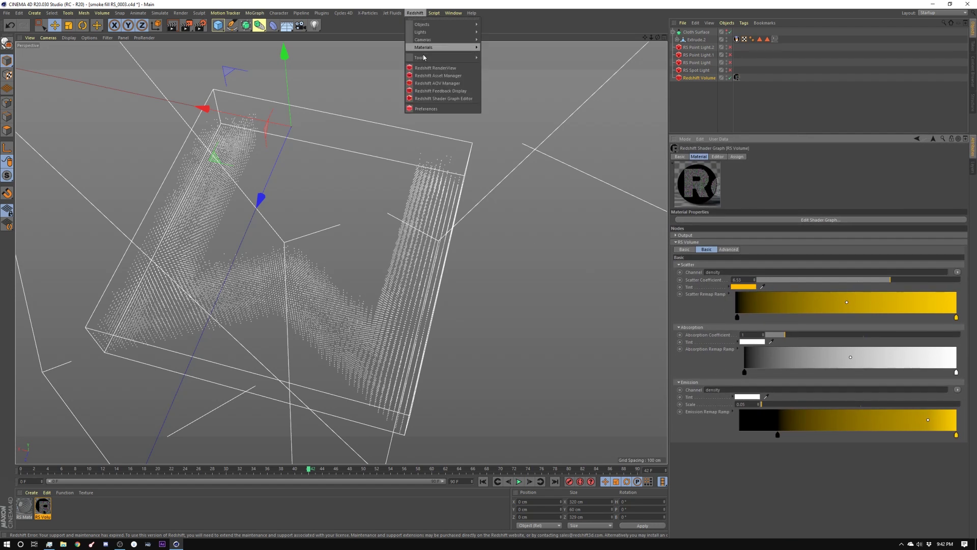
pyautogui.click(433, 67)
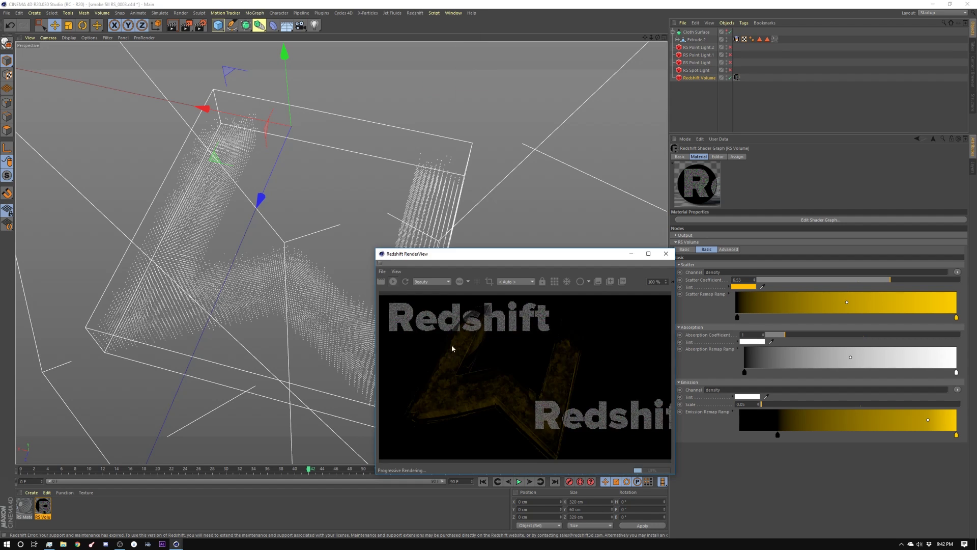
# Step: Enable the RS Spot Light and the three RS Point Lights, and check the spot light's Volume settings
pyautogui.click(730, 69)
pyautogui.click(730, 62)
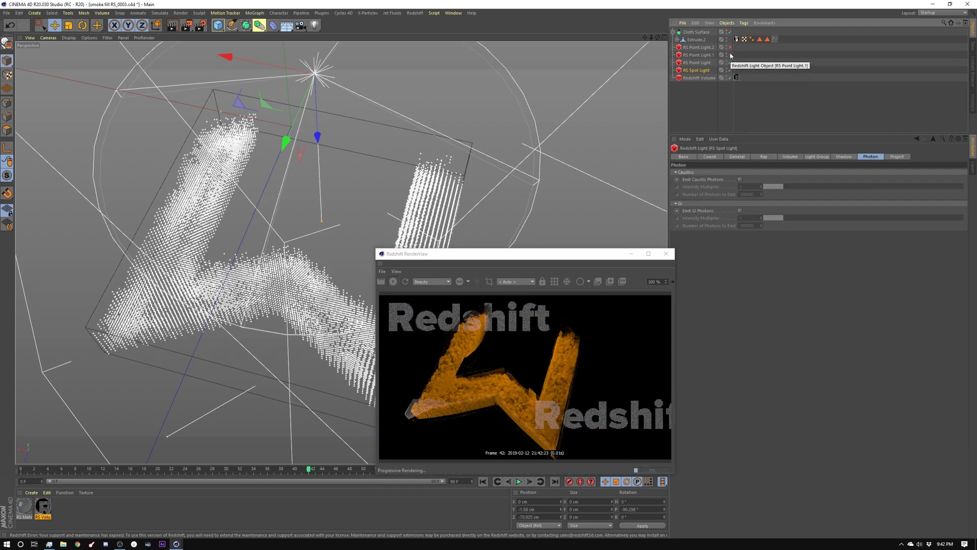
pyautogui.click(730, 54)
pyautogui.click(730, 46)
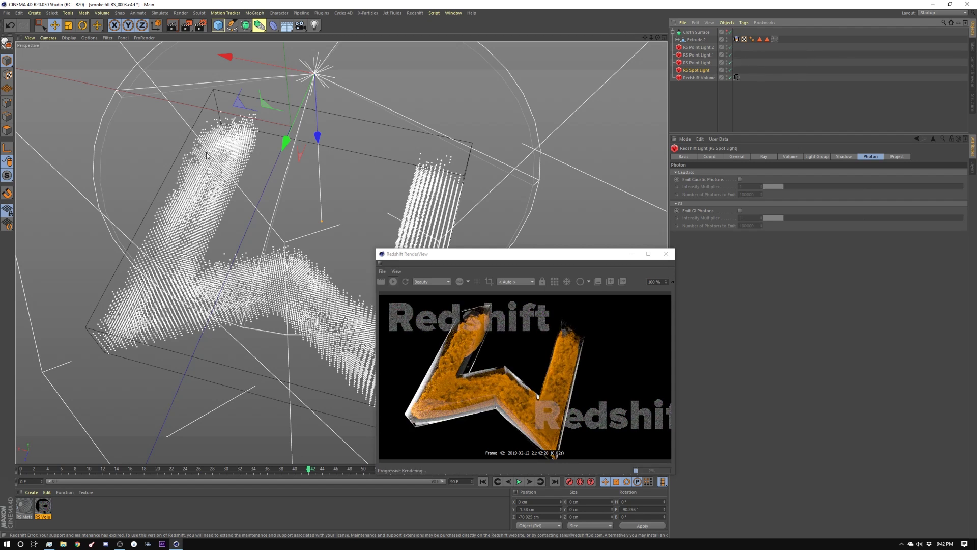
pyautogui.click(791, 157)
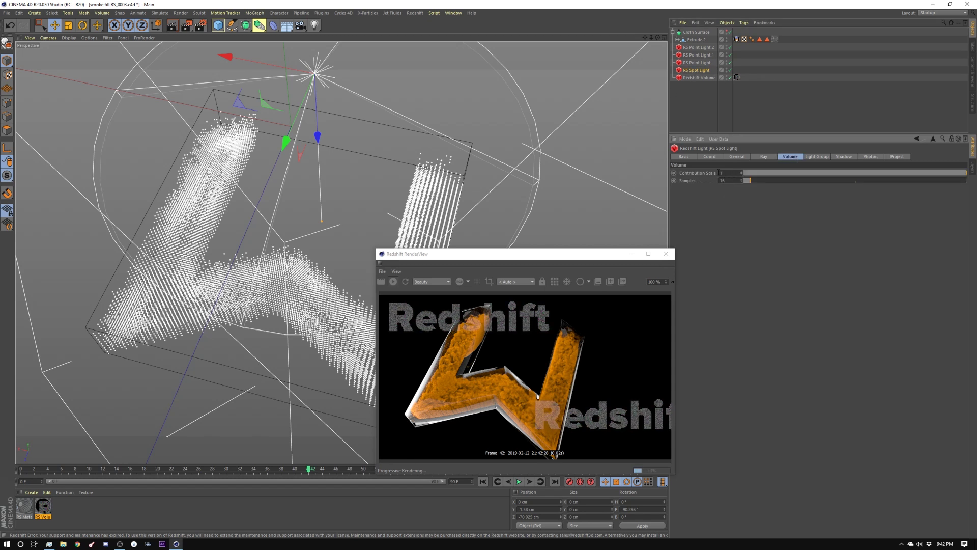
pyautogui.click(701, 48)
pyautogui.click(696, 70)
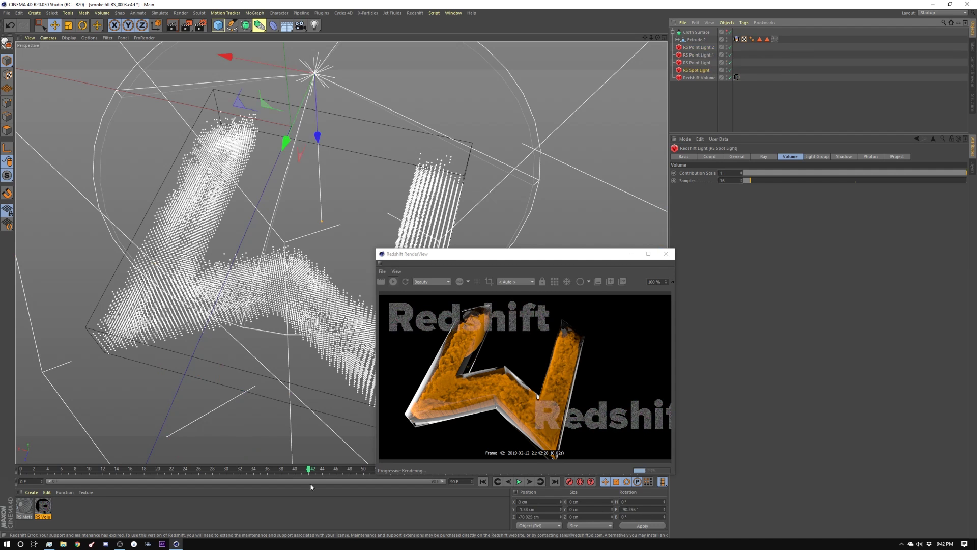
# Step: Open the RS Volume material and look over its scatter channel and Advanced remap settings
pyautogui.doubleClick(43, 506)
pyautogui.click(712, 292)
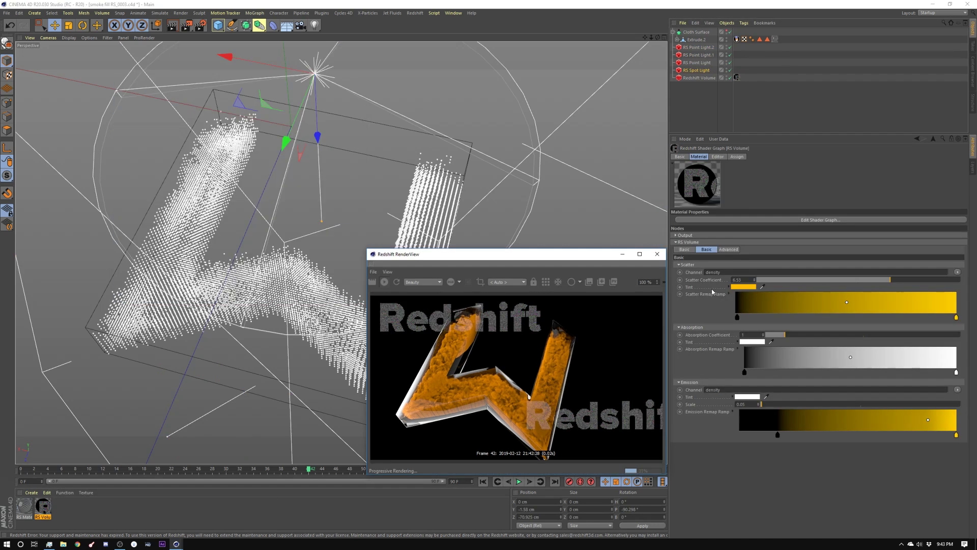
pyautogui.click(746, 272)
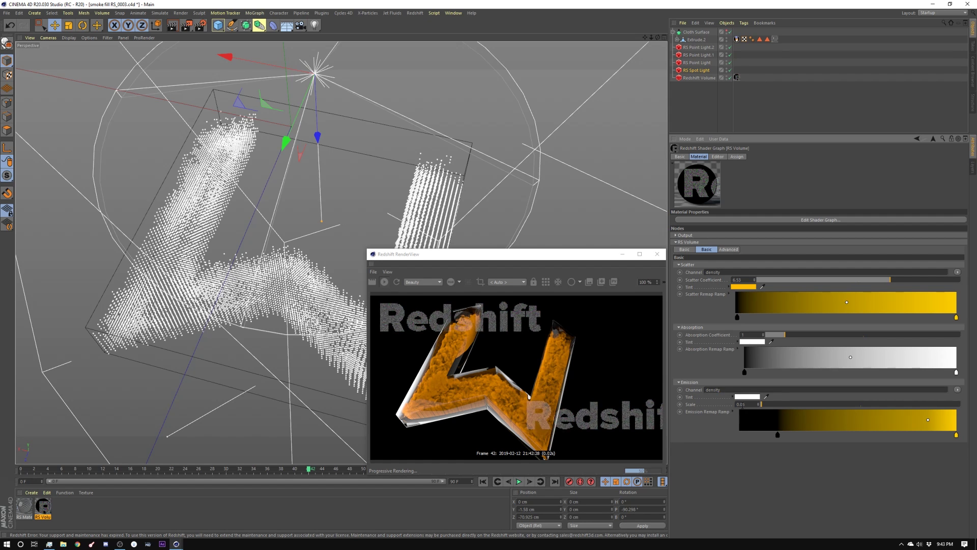
pyautogui.click(728, 249)
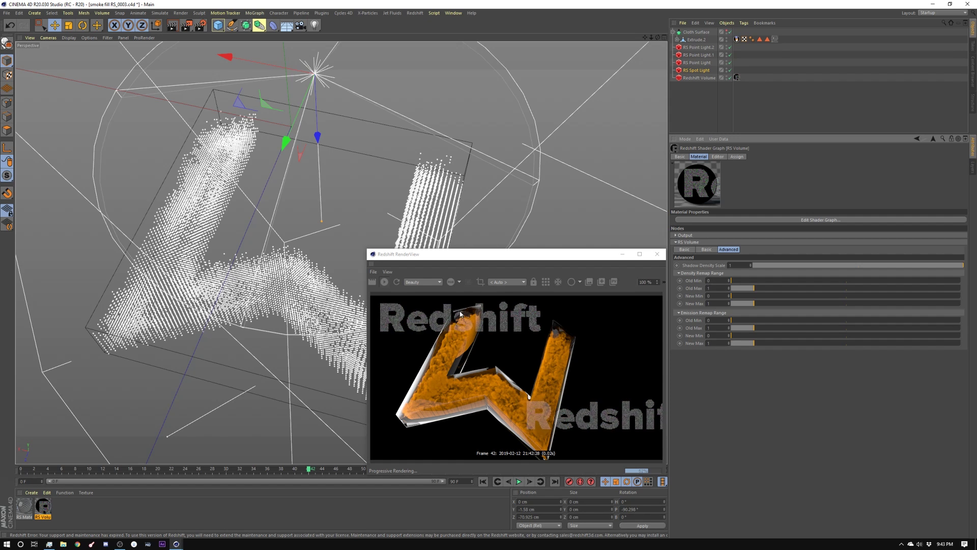
# Step: Inspect the W logo's Extrude.2, its Bevel deformer, and the Cloth Surface object
pyautogui.click(684, 248)
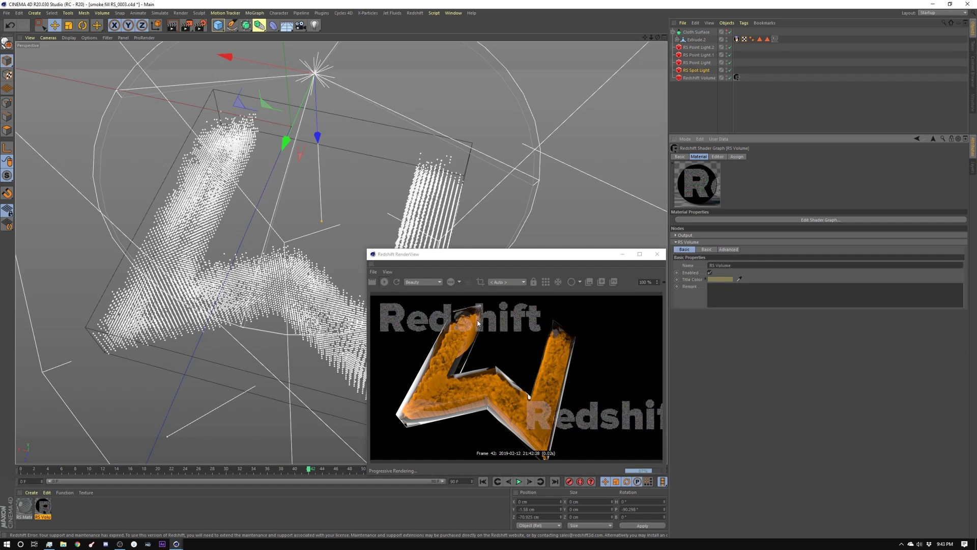
pyautogui.click(698, 40)
pyautogui.click(678, 39)
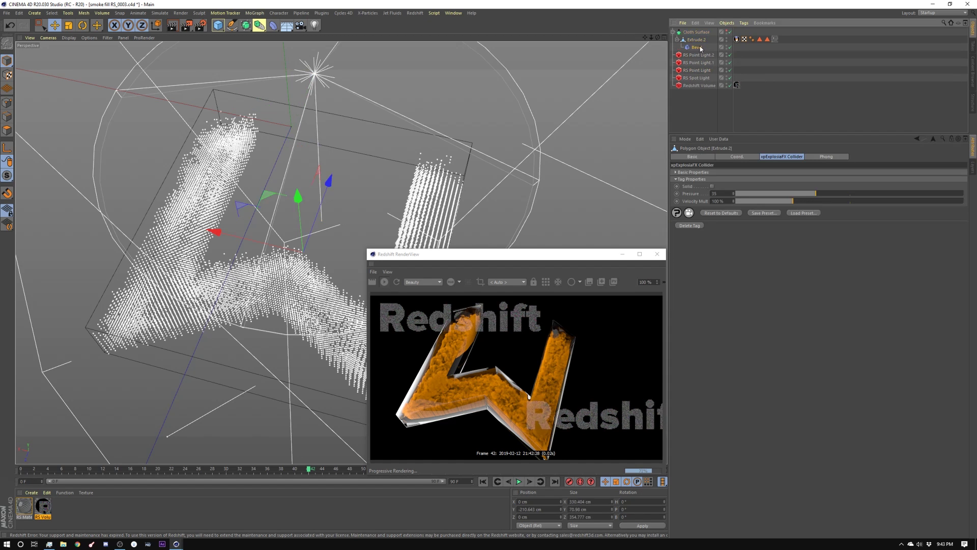
pyautogui.click(696, 47)
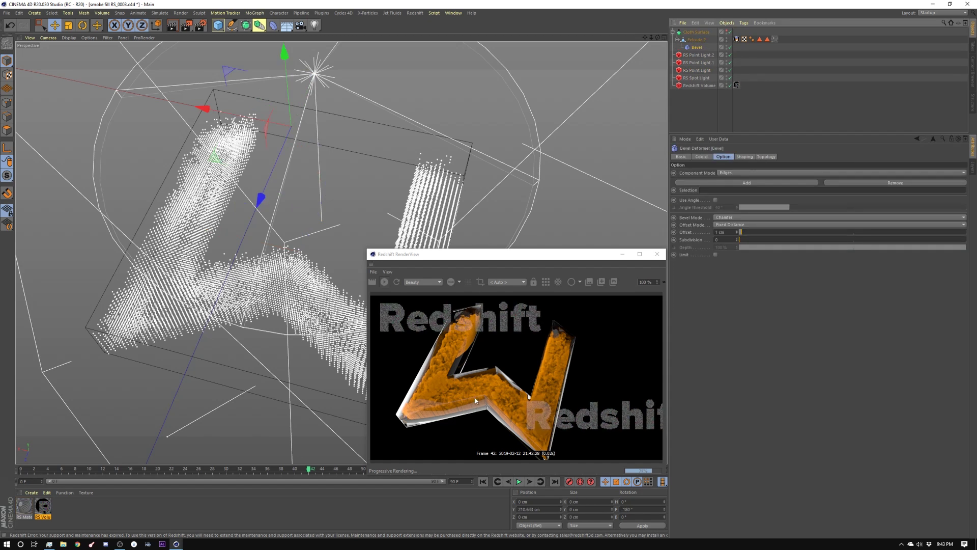
pyautogui.click(699, 33)
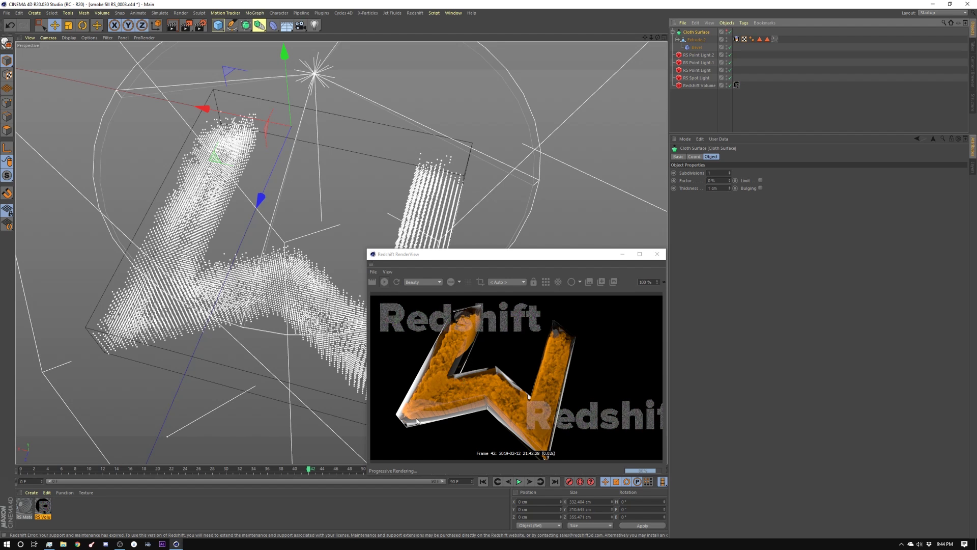
# Step: Review the glass RS Material's settings
pyautogui.click(438, 415)
pyautogui.scroll(5, 325, 306)
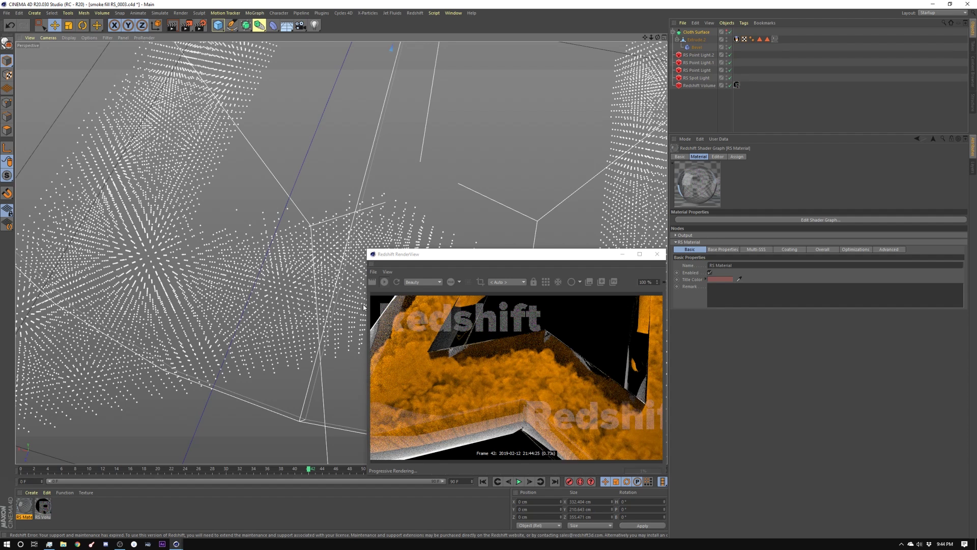
pyautogui.scroll(-5, 294, 309)
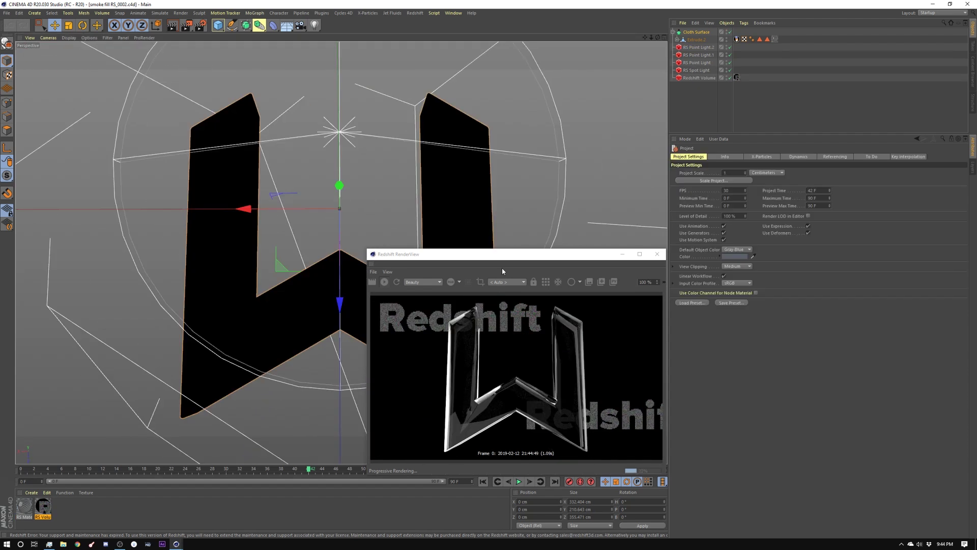
# Step: Switch the RS Volume Scatter Channel to fuel and set Density Remap New Min to 5.05
pyautogui.moveTo(502, 268); pyautogui.dragTo(412, 259)
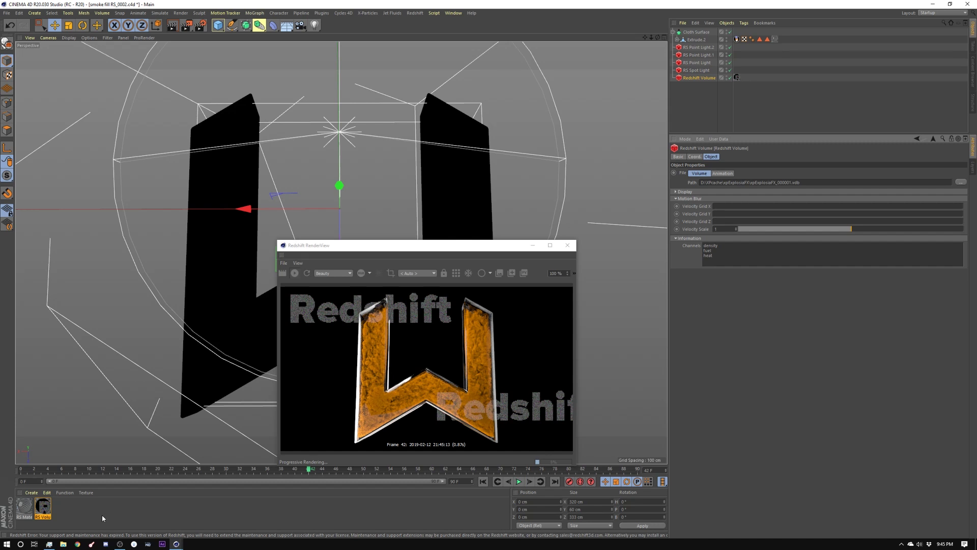
pyautogui.doubleClick(43, 506)
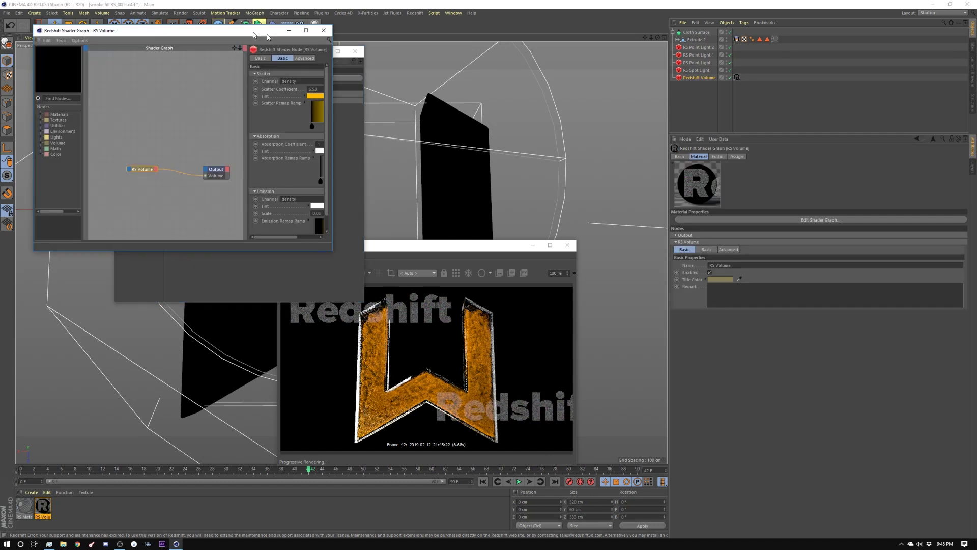
pyautogui.moveTo(267, 37); pyautogui.dragTo(844, 266)
pyautogui.click(706, 250)
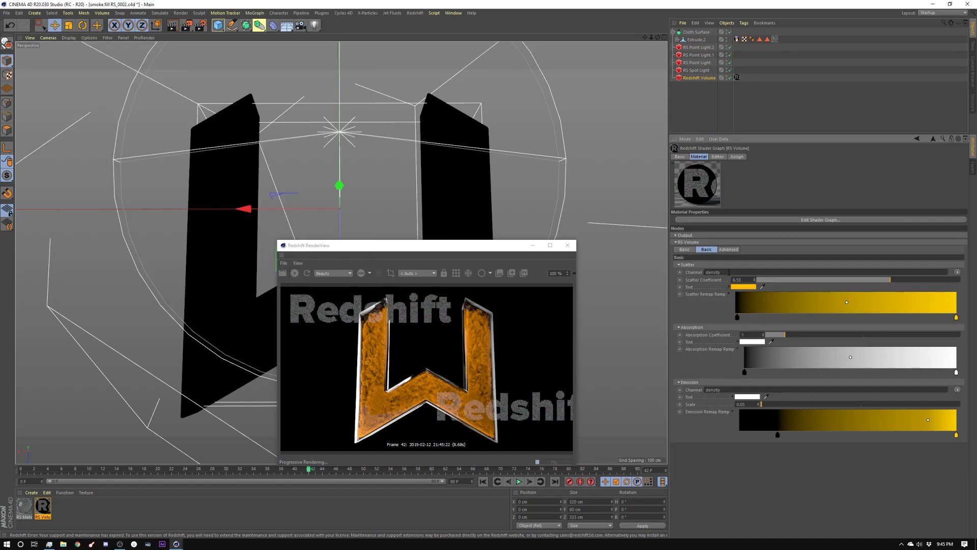
pyautogui.moveTo(723, 272); pyautogui.dragTo(684, 273)
pyautogui.click(959, 273)
pyautogui.moveTo(960, 280)
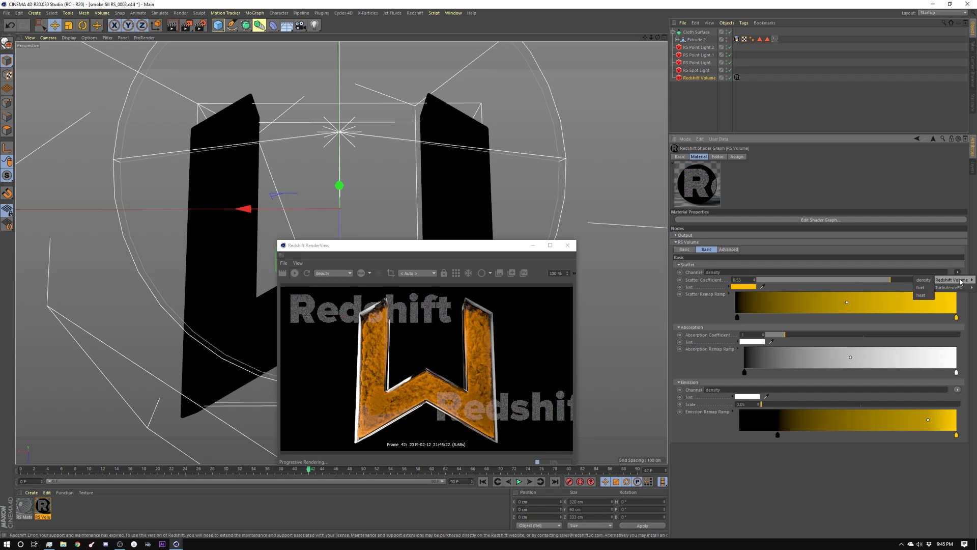
pyautogui.click(923, 287)
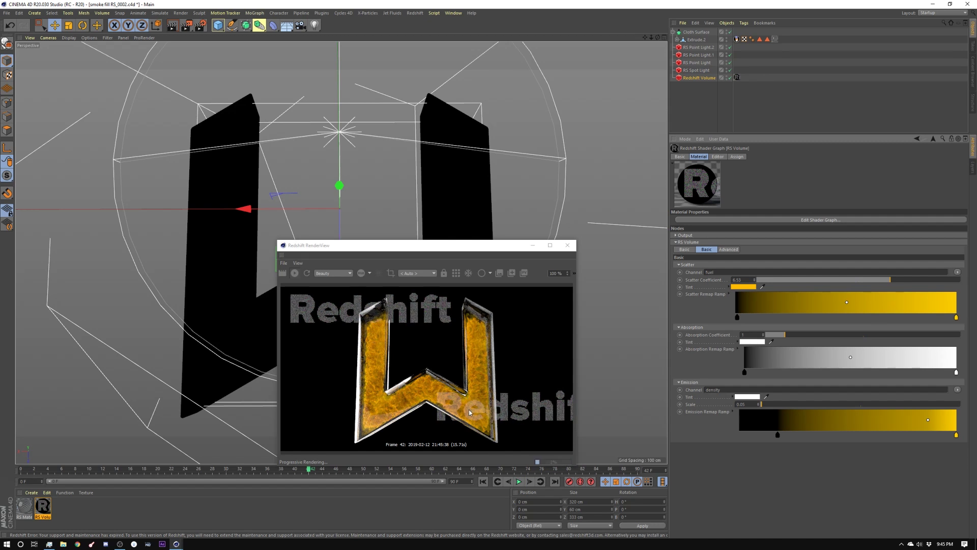
pyautogui.click(730, 250)
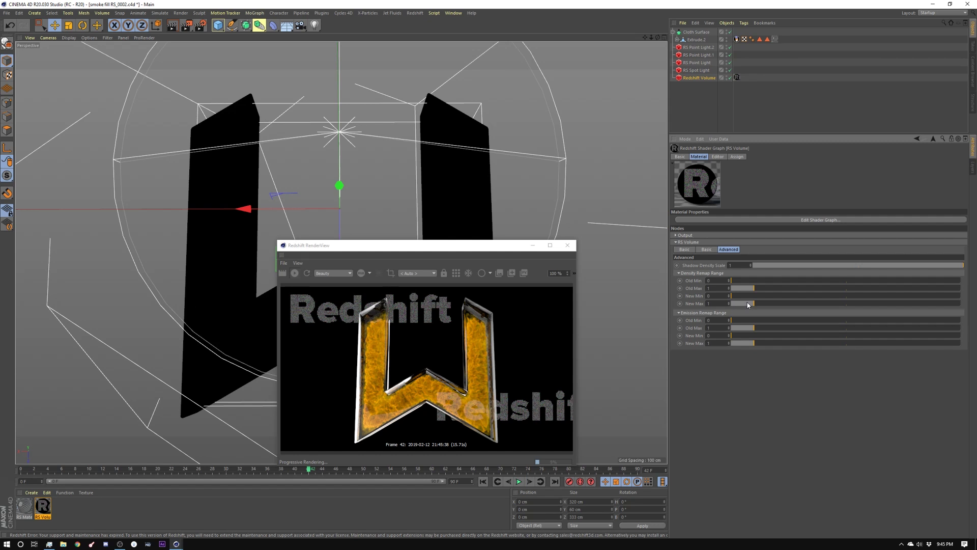
pyautogui.moveTo(732, 295); pyautogui.dragTo(900, 297)
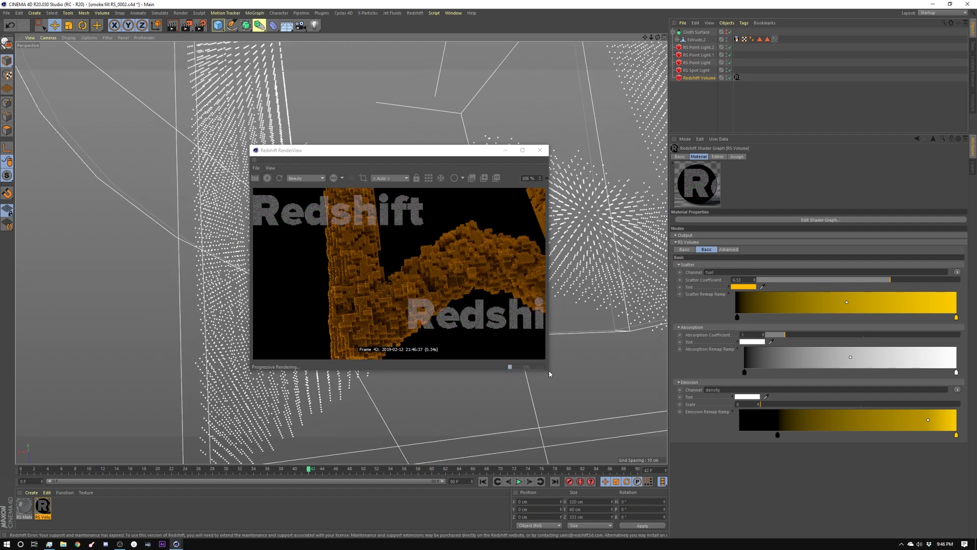
# Step: Enlarge the Redshift RenderView and move the timeline to about frame 72, with RS Volume's Advanced tab open
pyautogui.moveTo(548, 371); pyautogui.dragTo(646, 446)
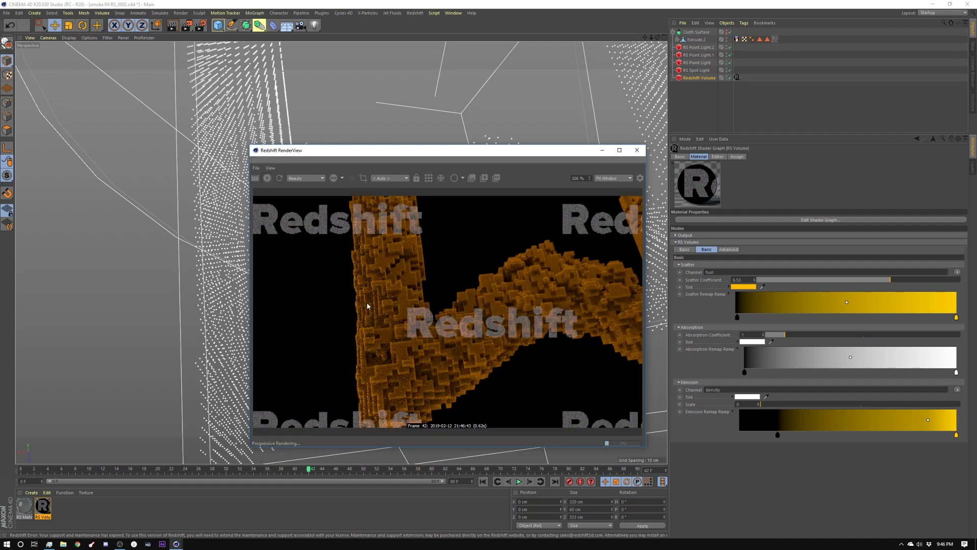
pyautogui.click(273, 469)
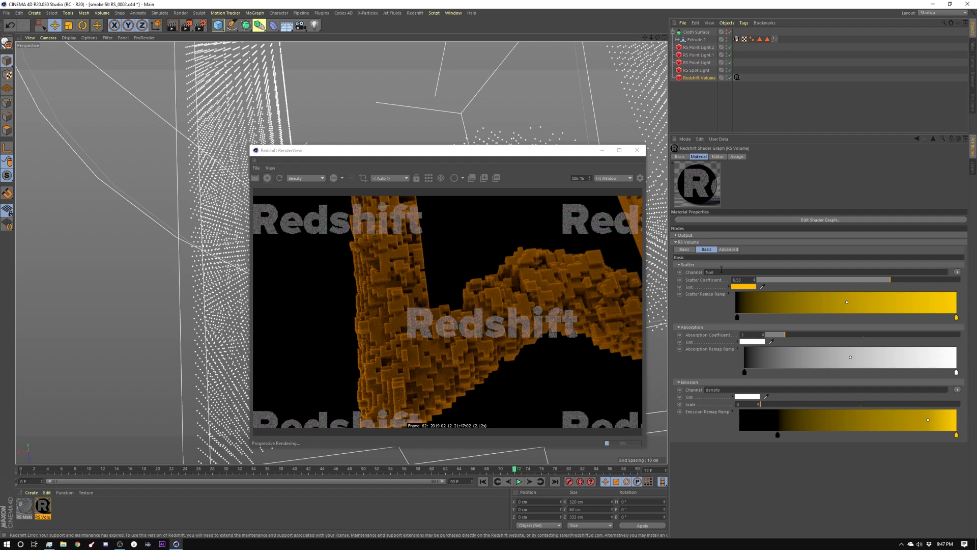
pyautogui.click(728, 250)
pyautogui.click(638, 470)
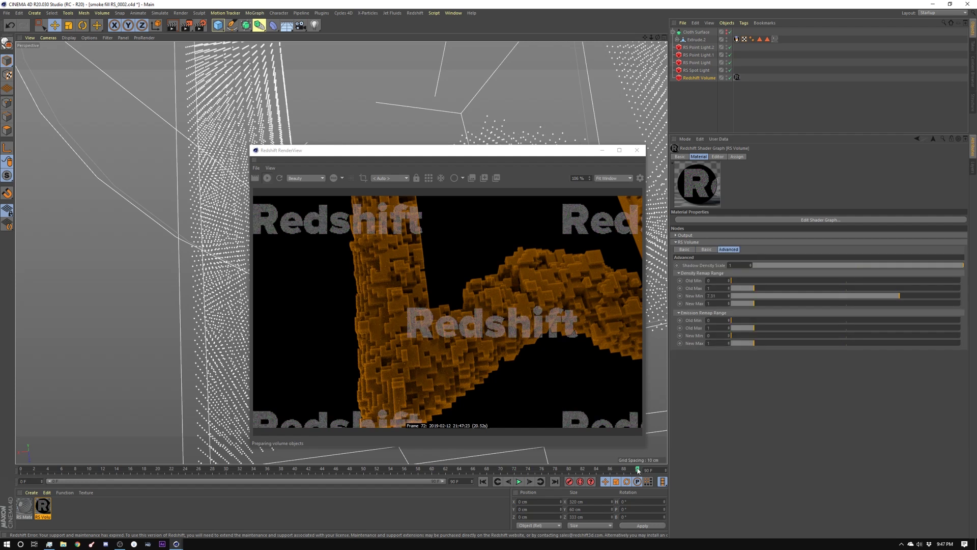